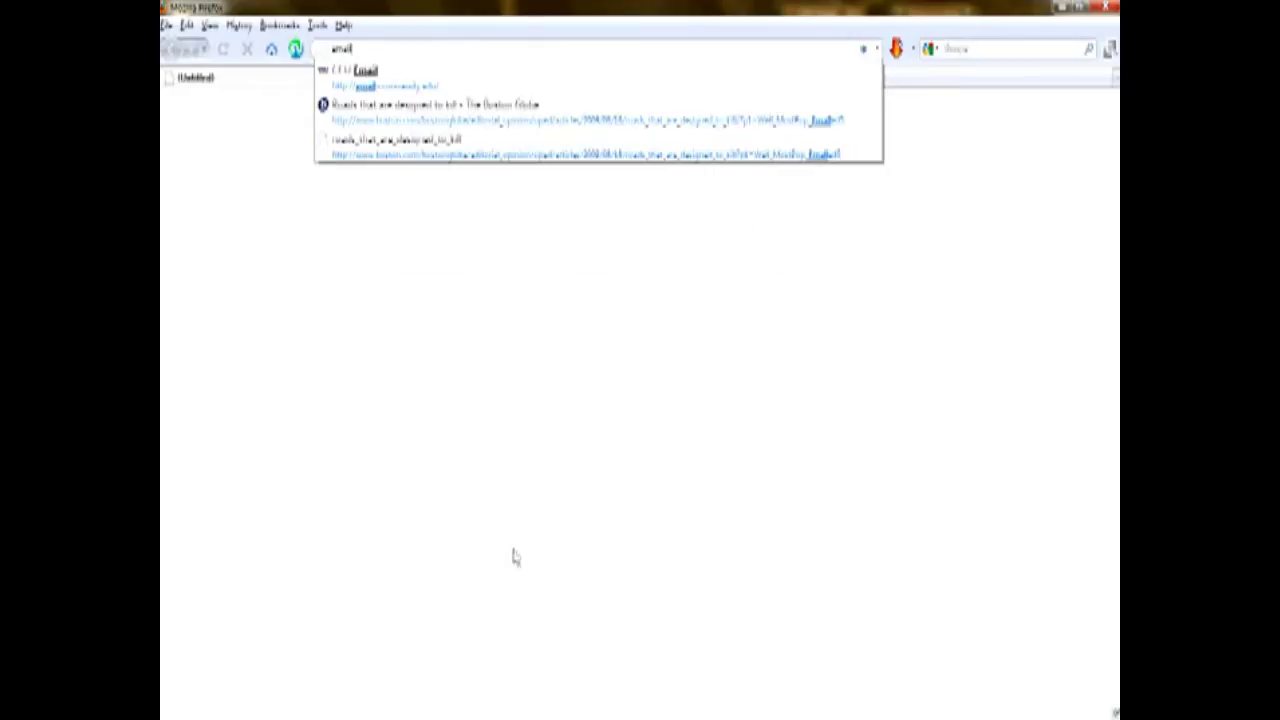
# Sign in to the CCU university email with the account's username and password.
pyautogui.press('Down')
pyautogui.press('Return')
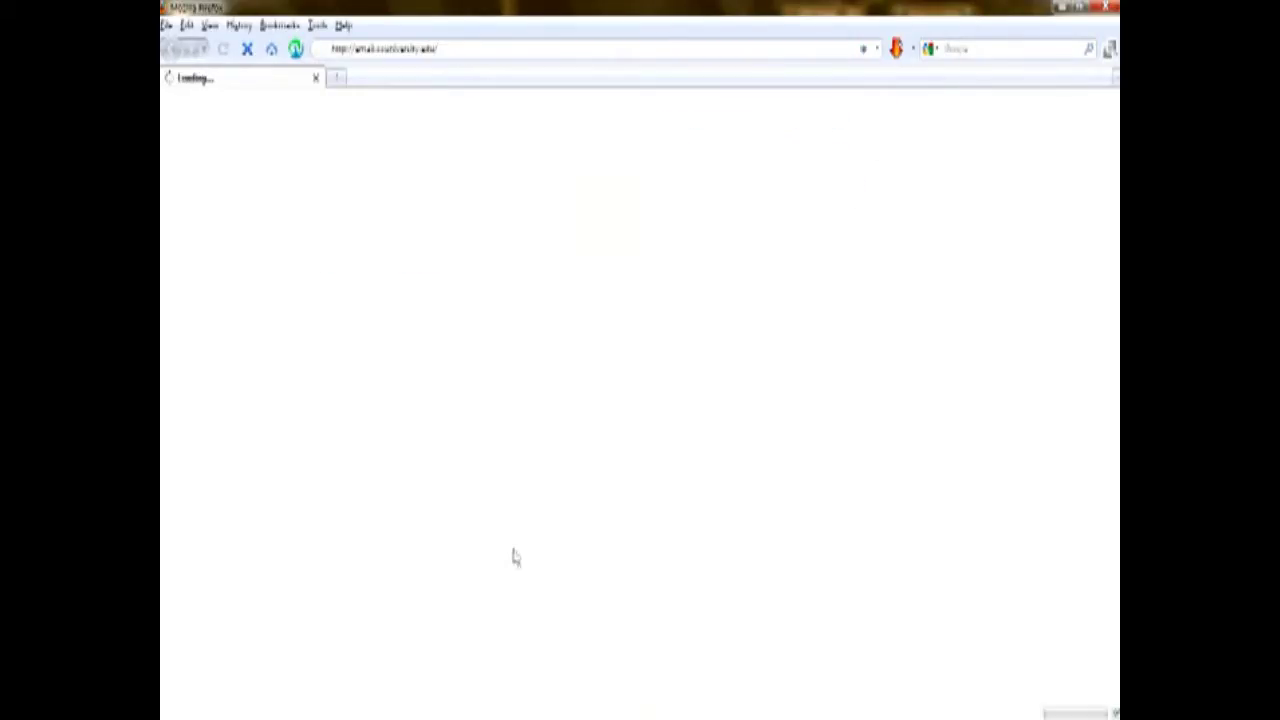
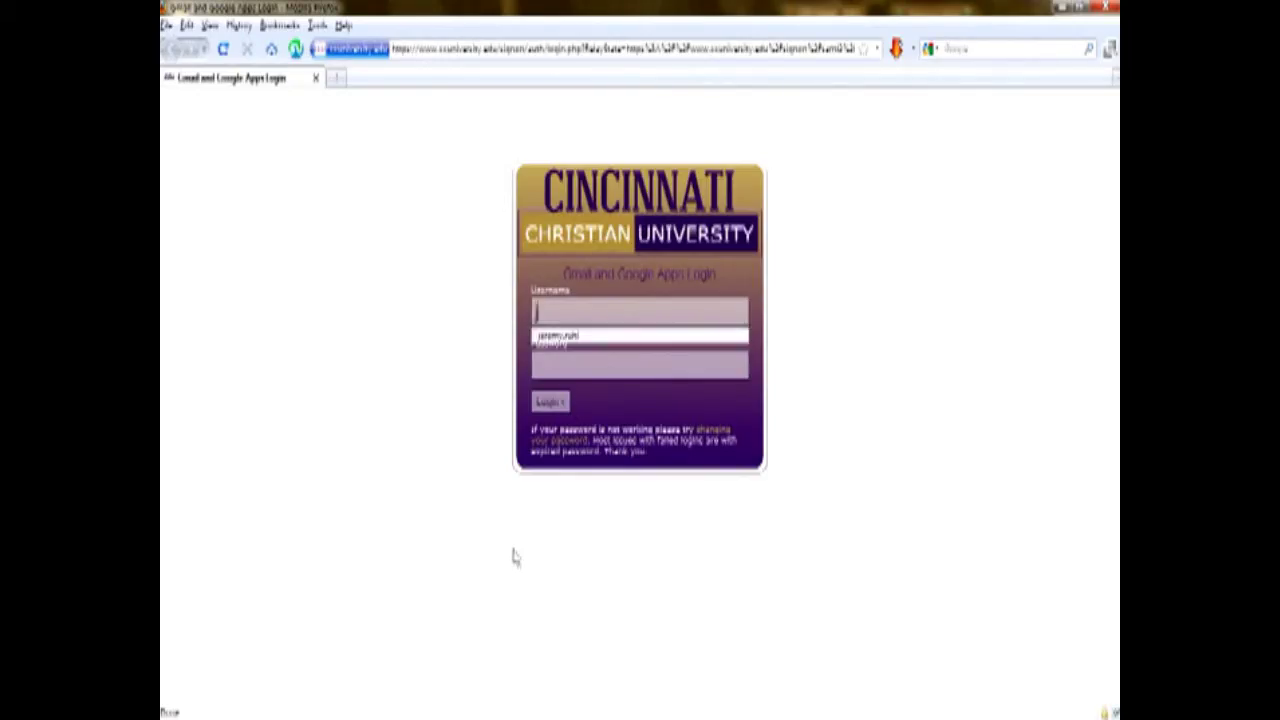
pyautogui.press('Tab')
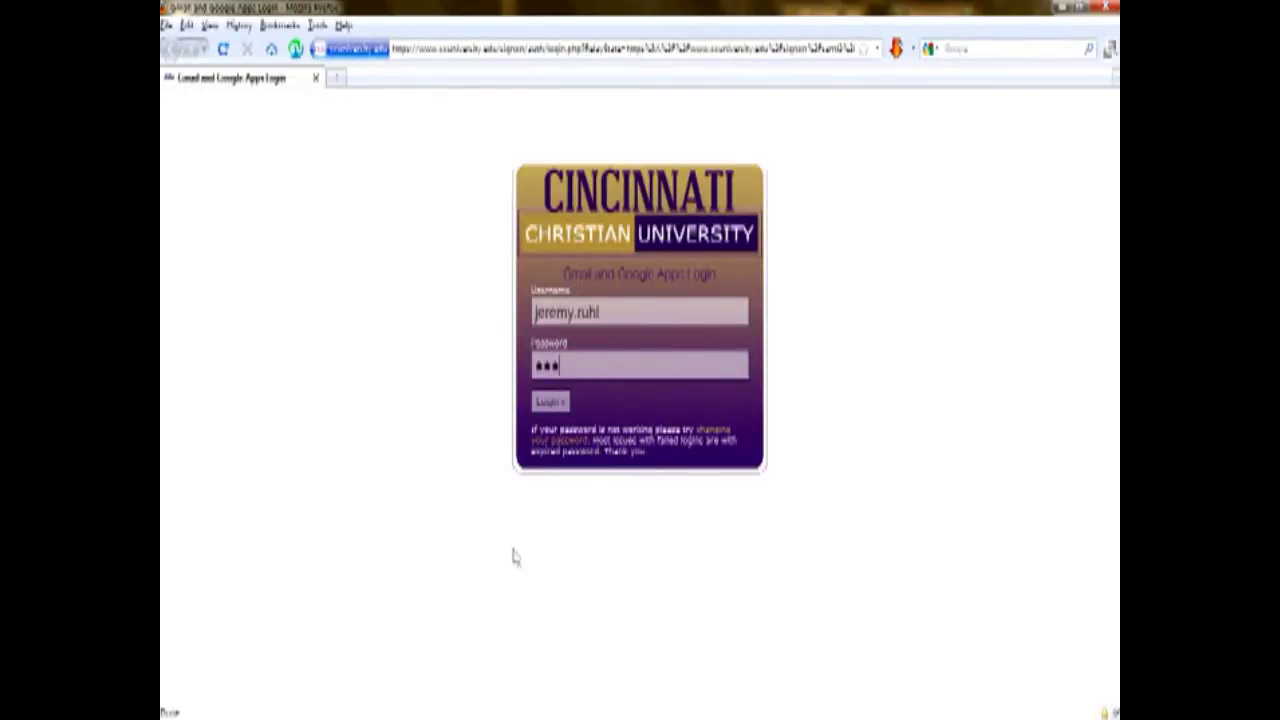
pyautogui.press('Return')
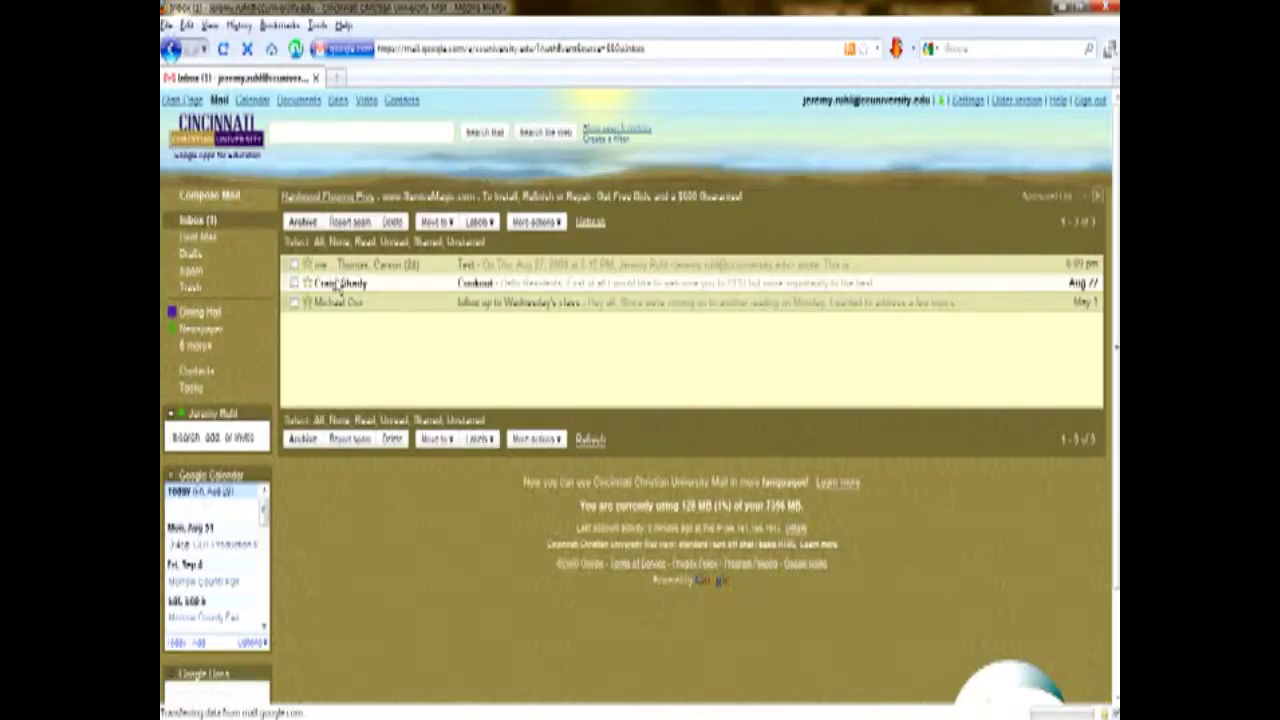
# Open the Test conversation and preview its original message.
pyautogui.click(383, 268)
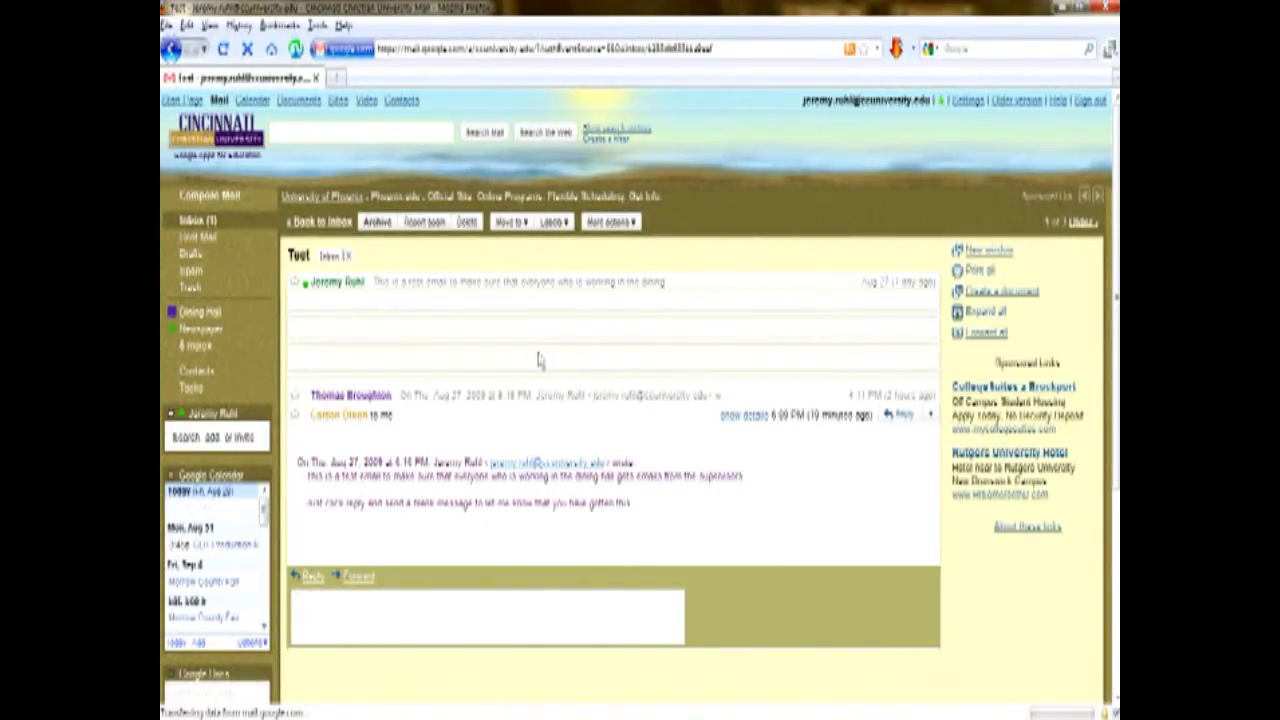
pyautogui.click(368, 287)
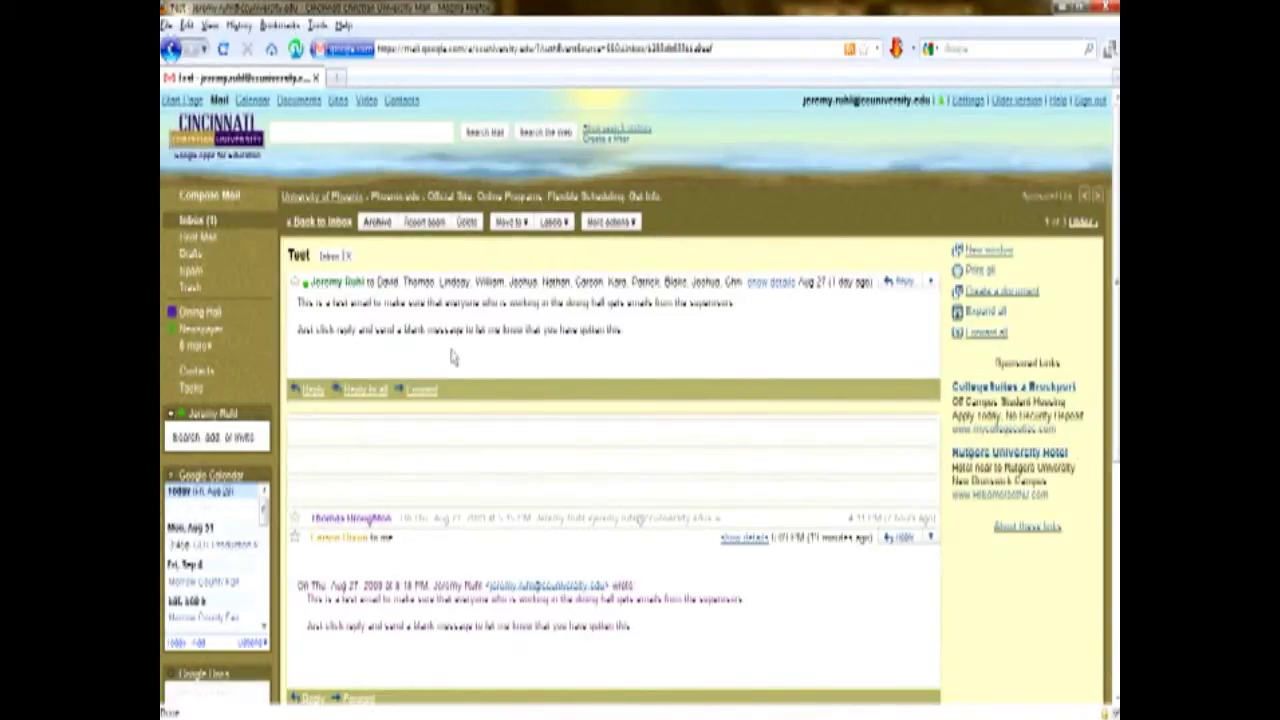
pyautogui.click(446, 290)
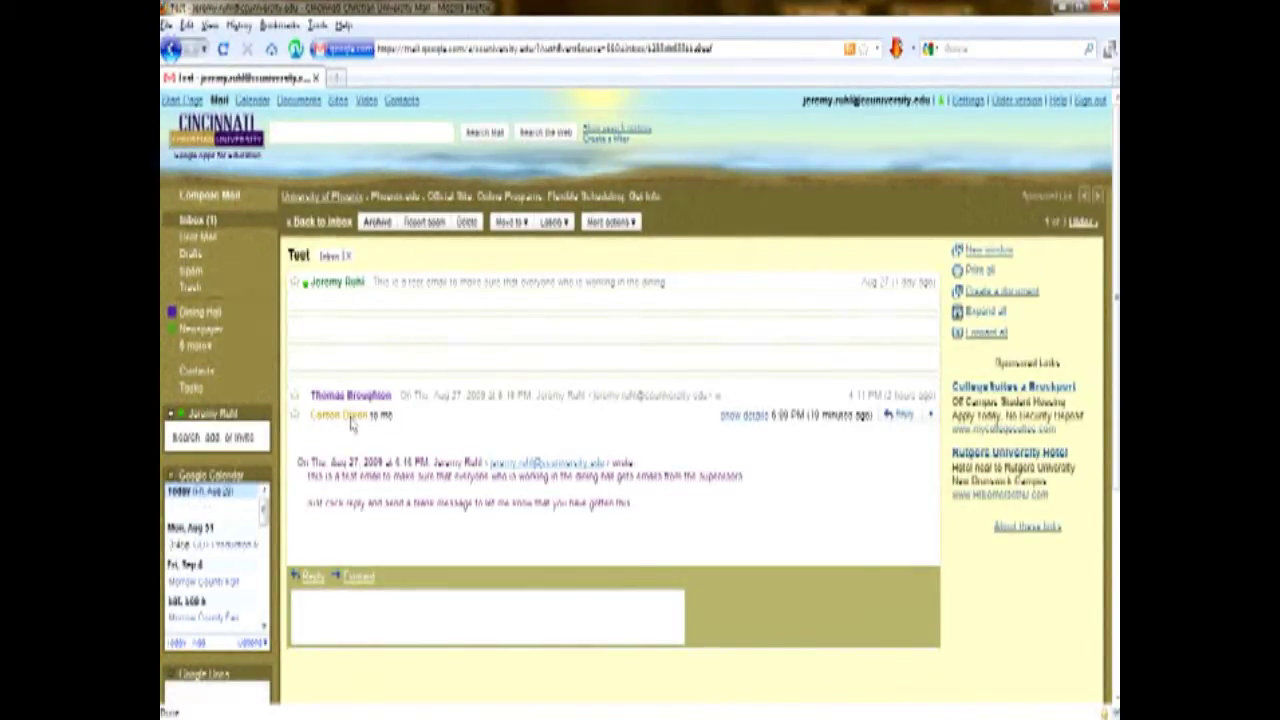
# Expand all hidden replies in the Test thread and look through them.
pyautogui.click(430, 320)
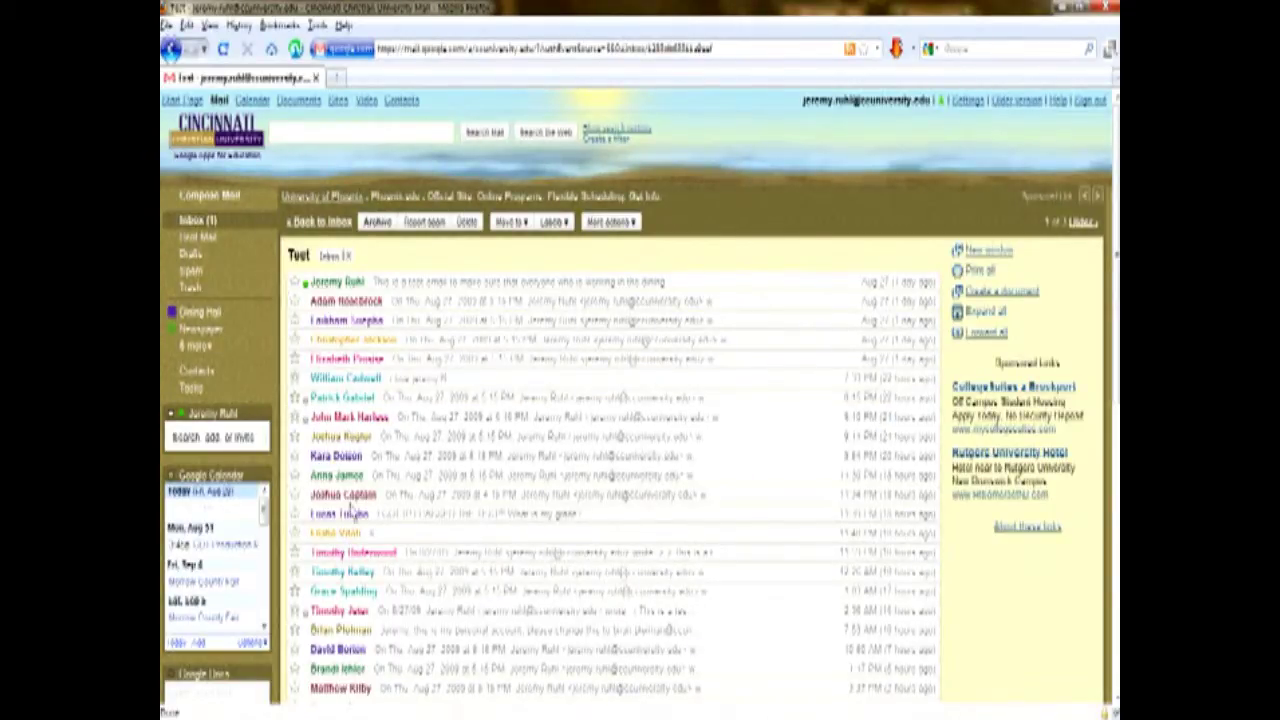
pyautogui.scroll(-5, 409, 533)
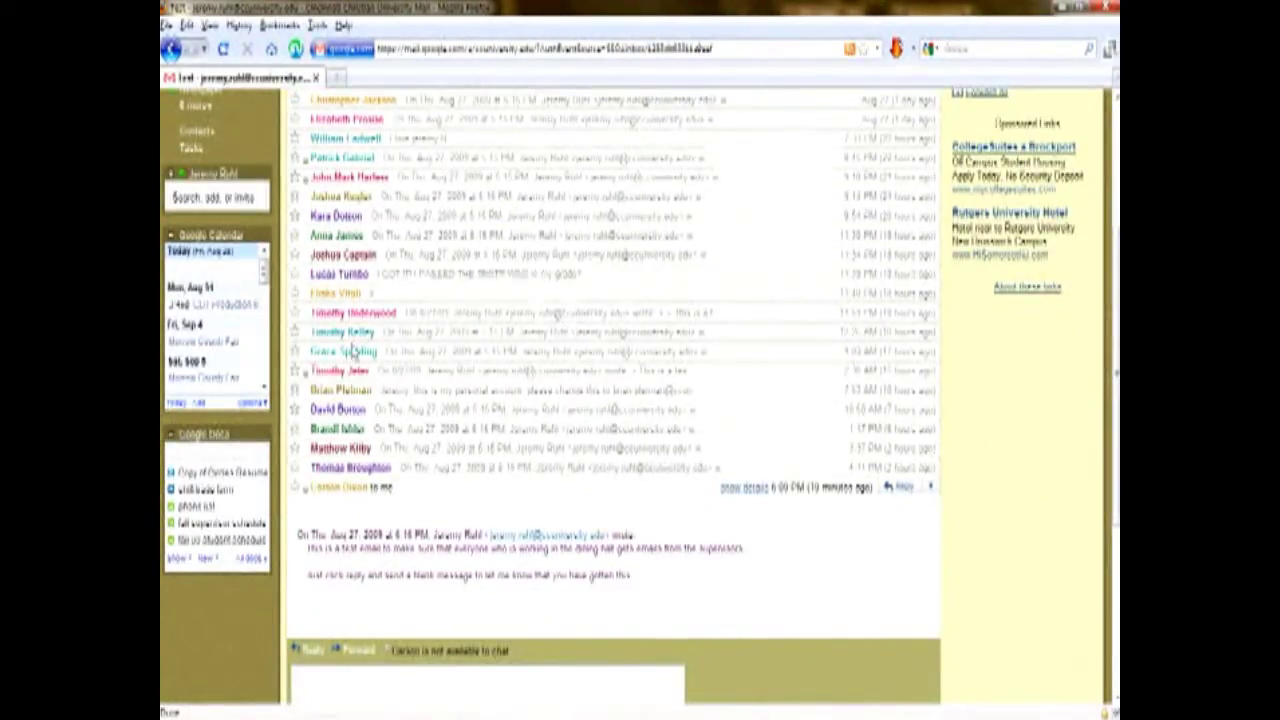
pyautogui.scroll(2, 350, 350)
pyautogui.click(342, 376)
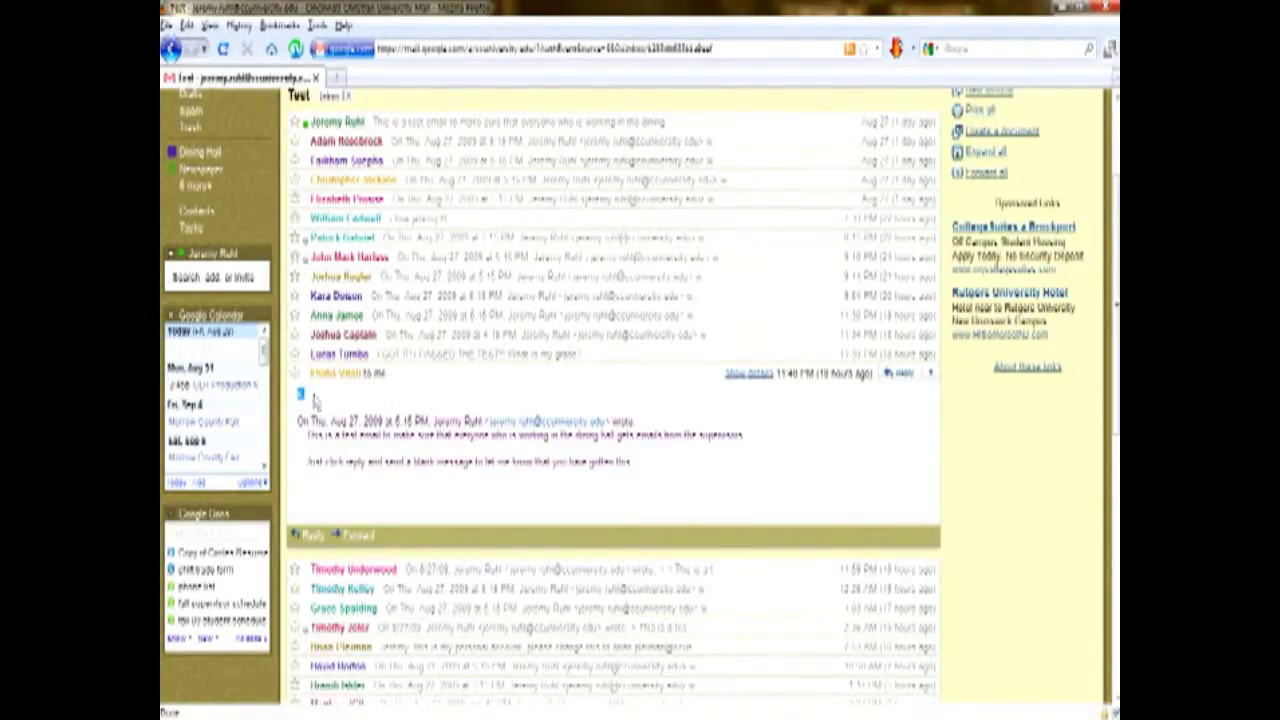
pyautogui.click(352, 377)
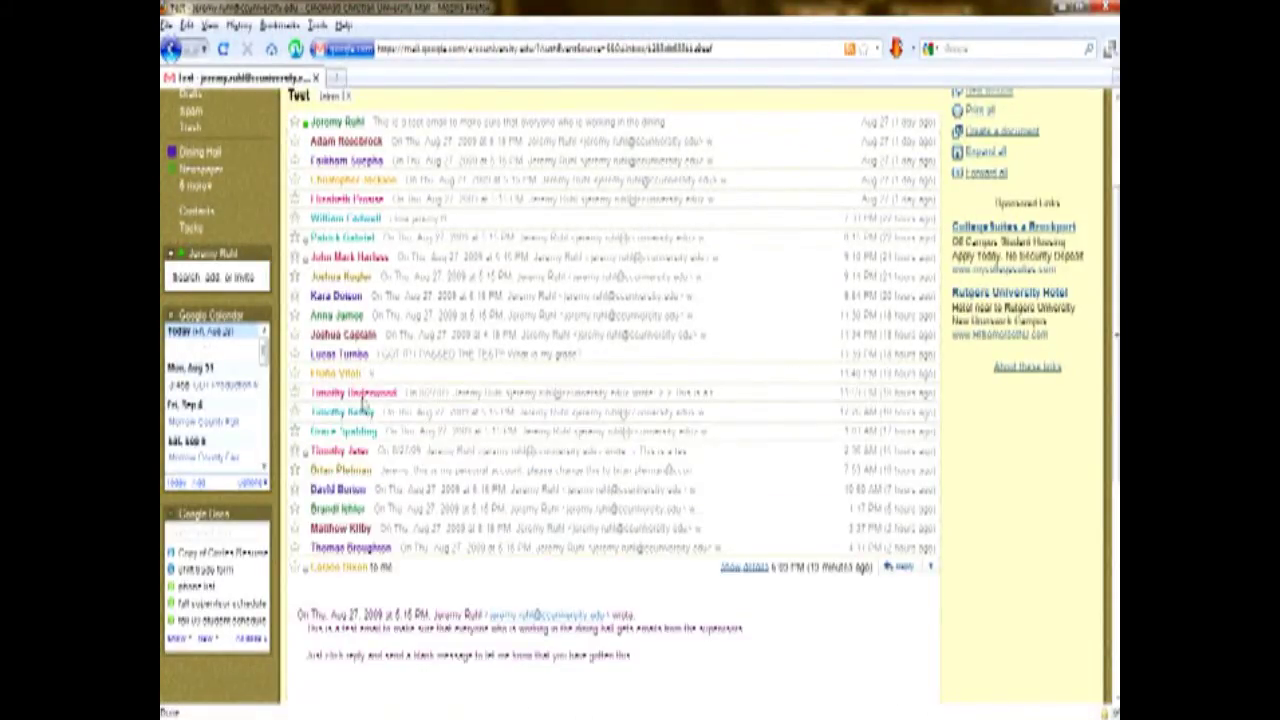
pyautogui.scroll(-2, 340, 565)
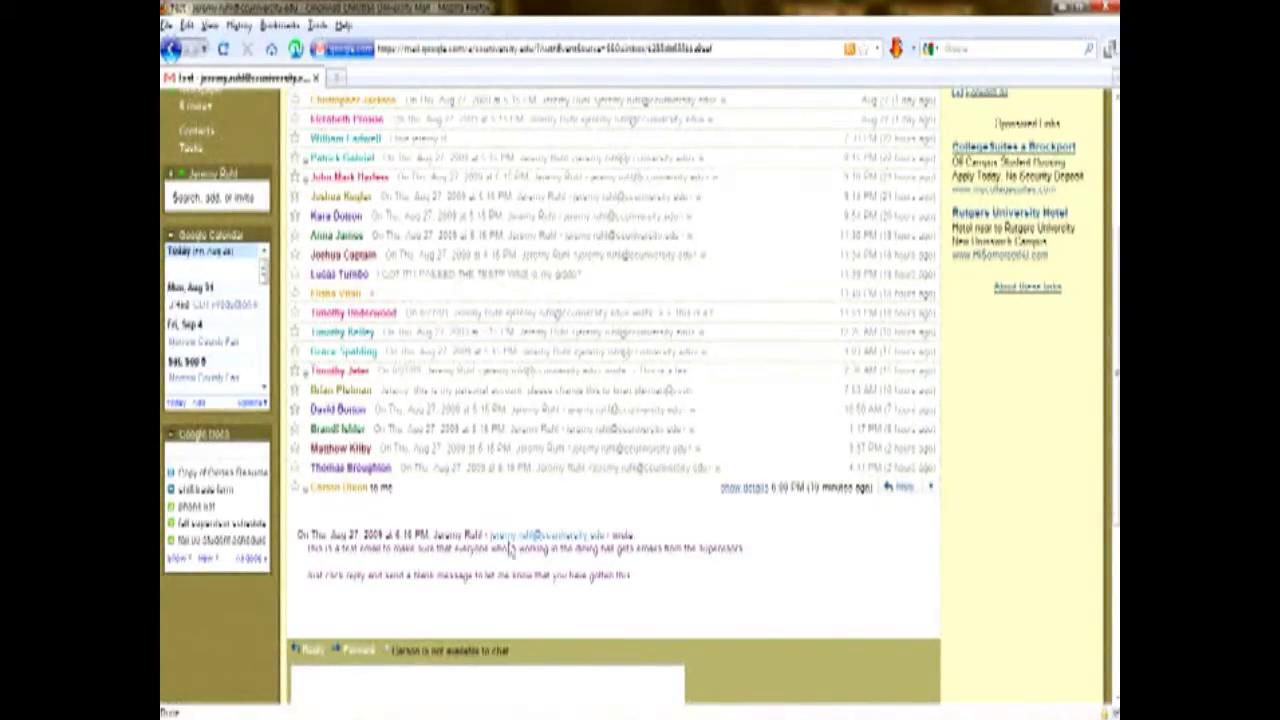
pyautogui.scroll(3, 397, 479)
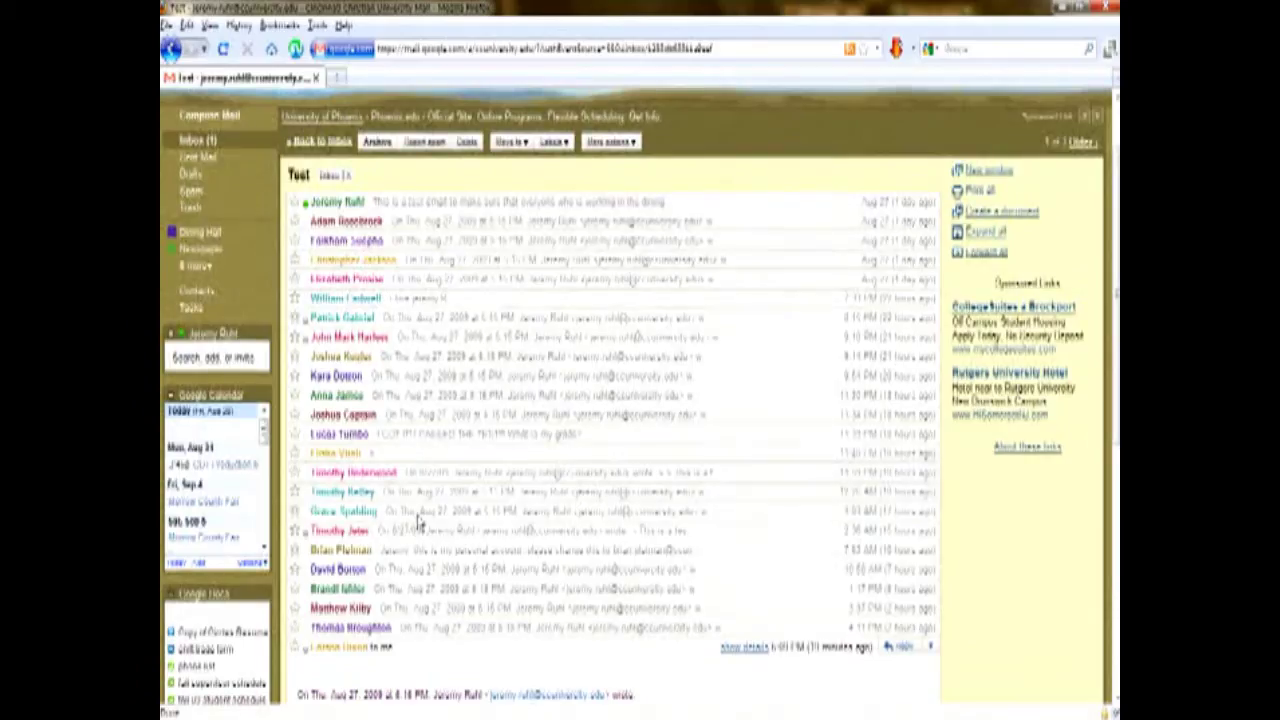
pyautogui.scroll(-1, 365, 512)
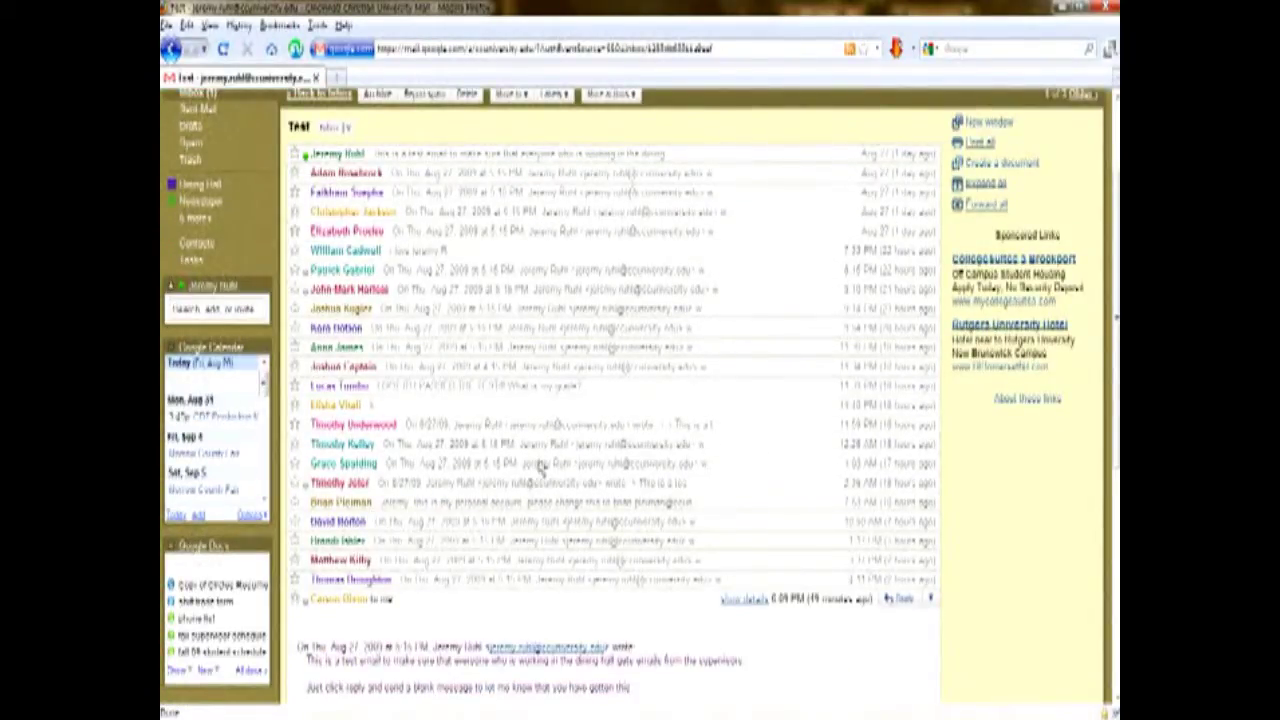
pyautogui.scroll(-2, 377, 600)
pyautogui.scroll(-1, 377, 624)
# Expand one recipient's reply near the top of the Test thread, leaving the quick reply closed.
pyautogui.click(323, 655)
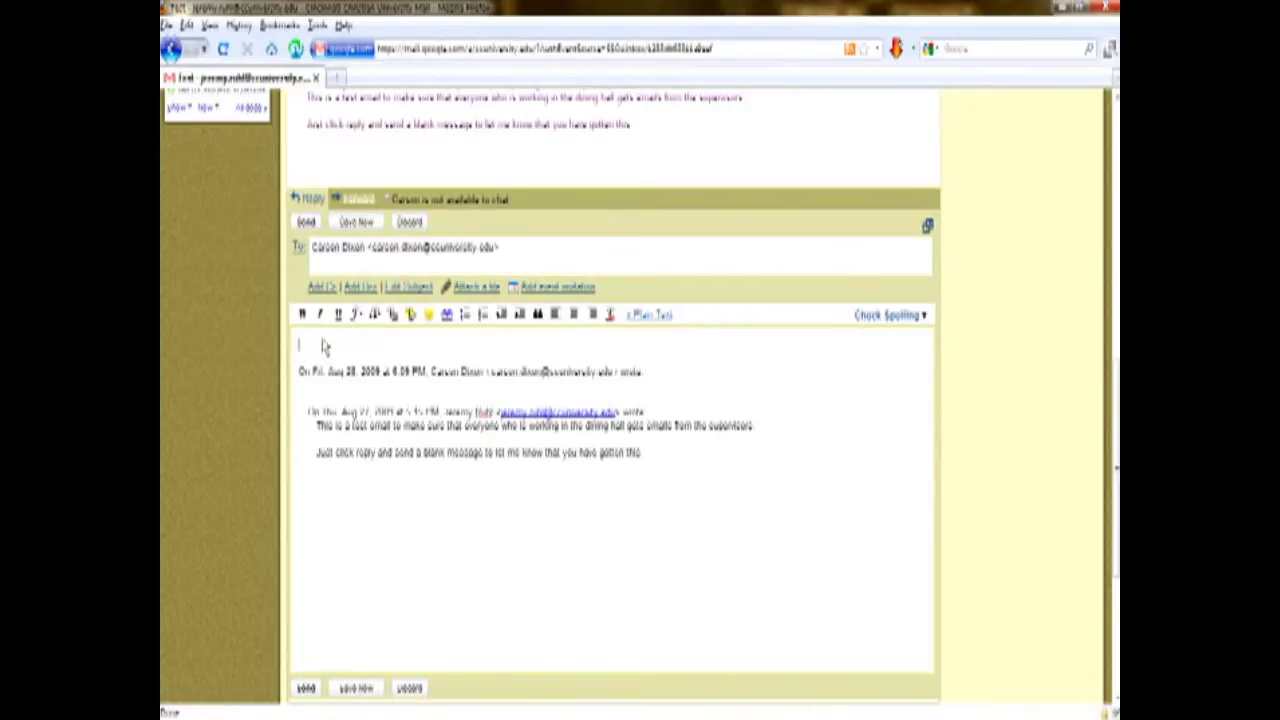
pyautogui.scroll(15, 400, 335)
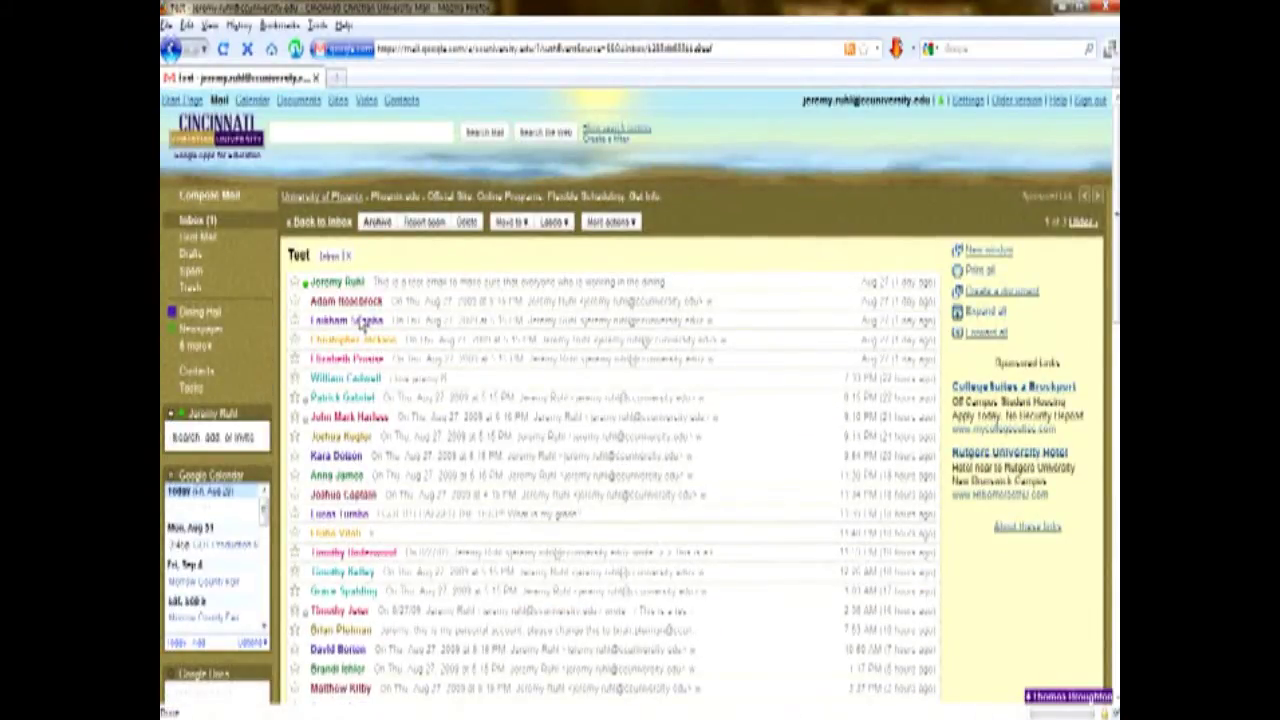
pyautogui.moveTo(355, 322)
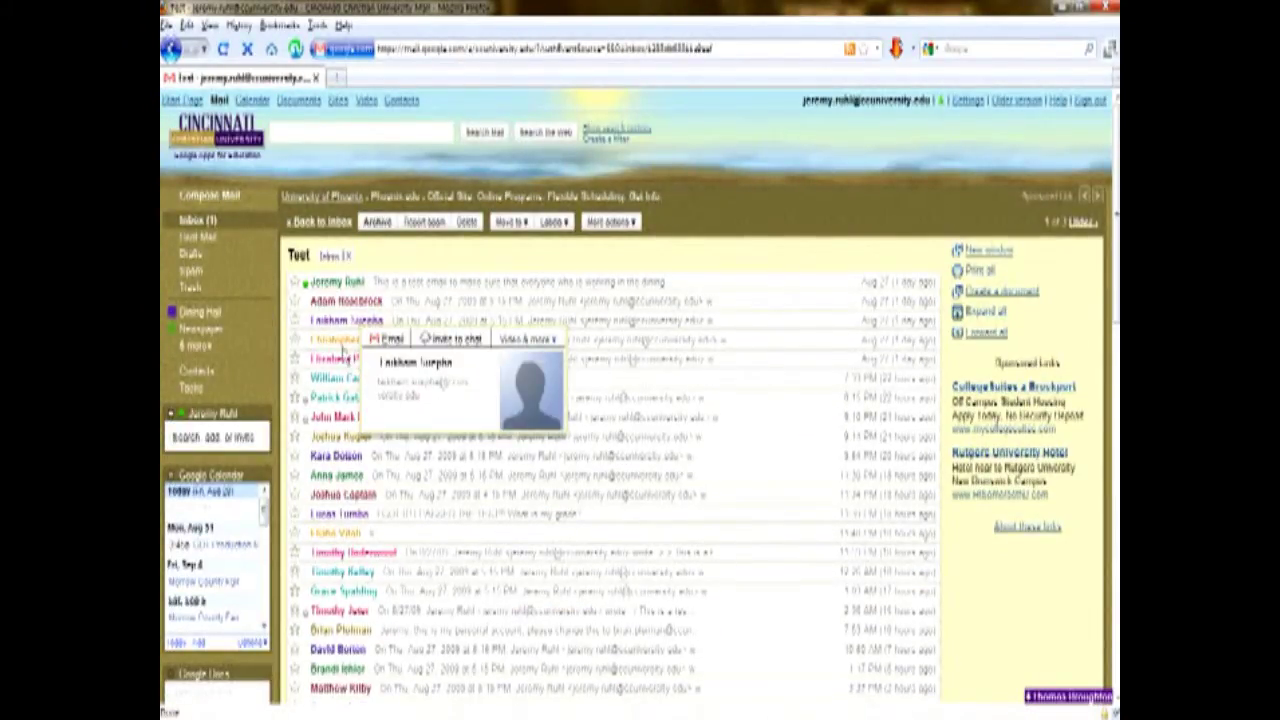
pyautogui.click(503, 320)
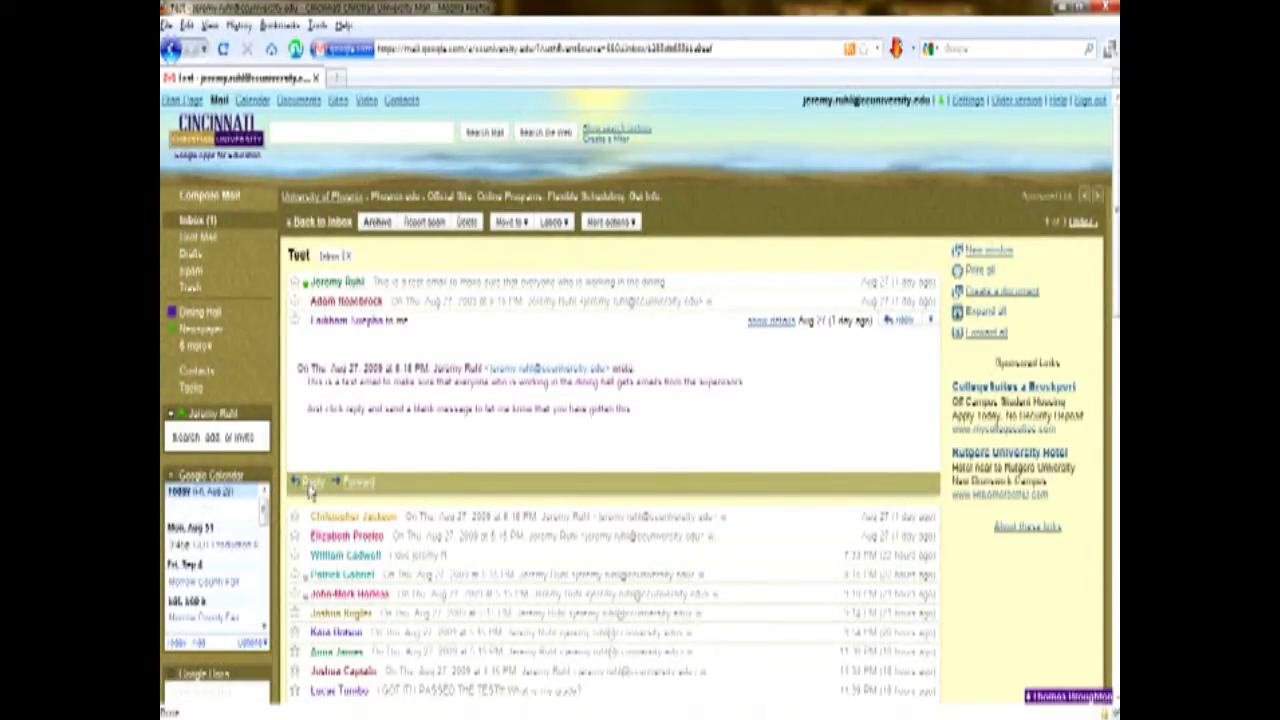
# From the inbox, open the Cookout message and highlight 'Restoration Hall Cookout'.
pyautogui.click(196, 224)
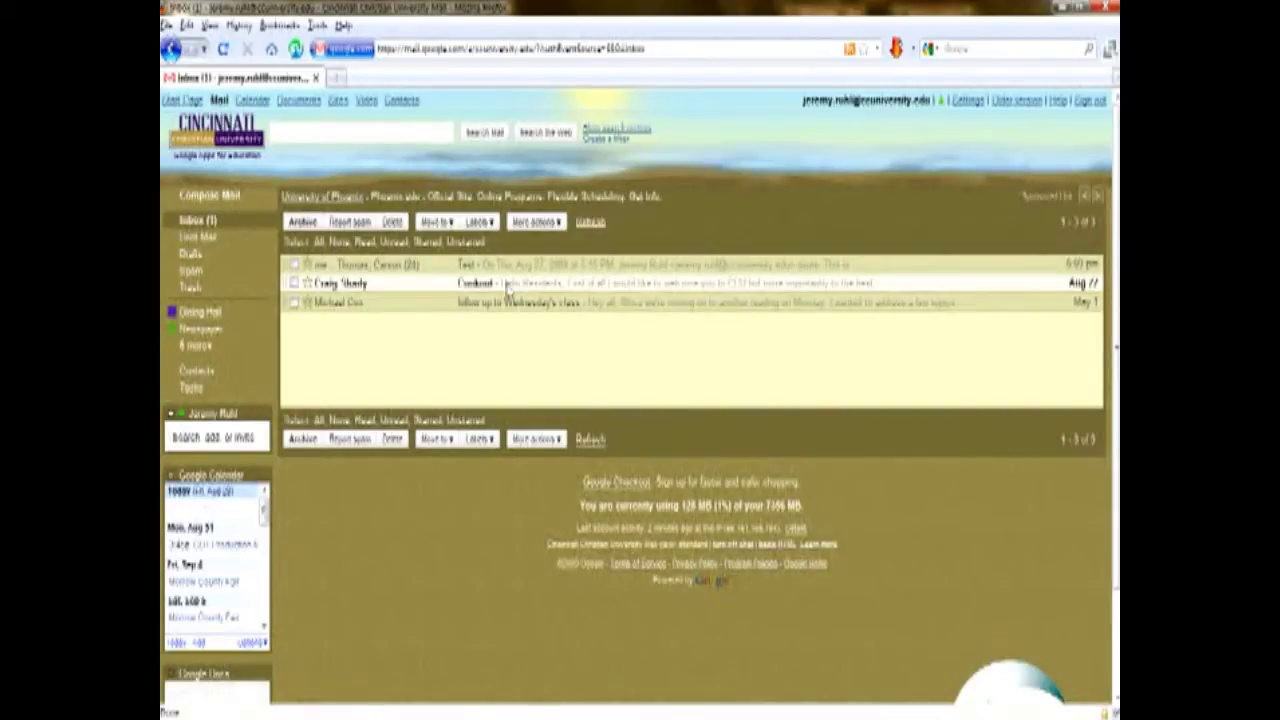
pyautogui.click(507, 287)
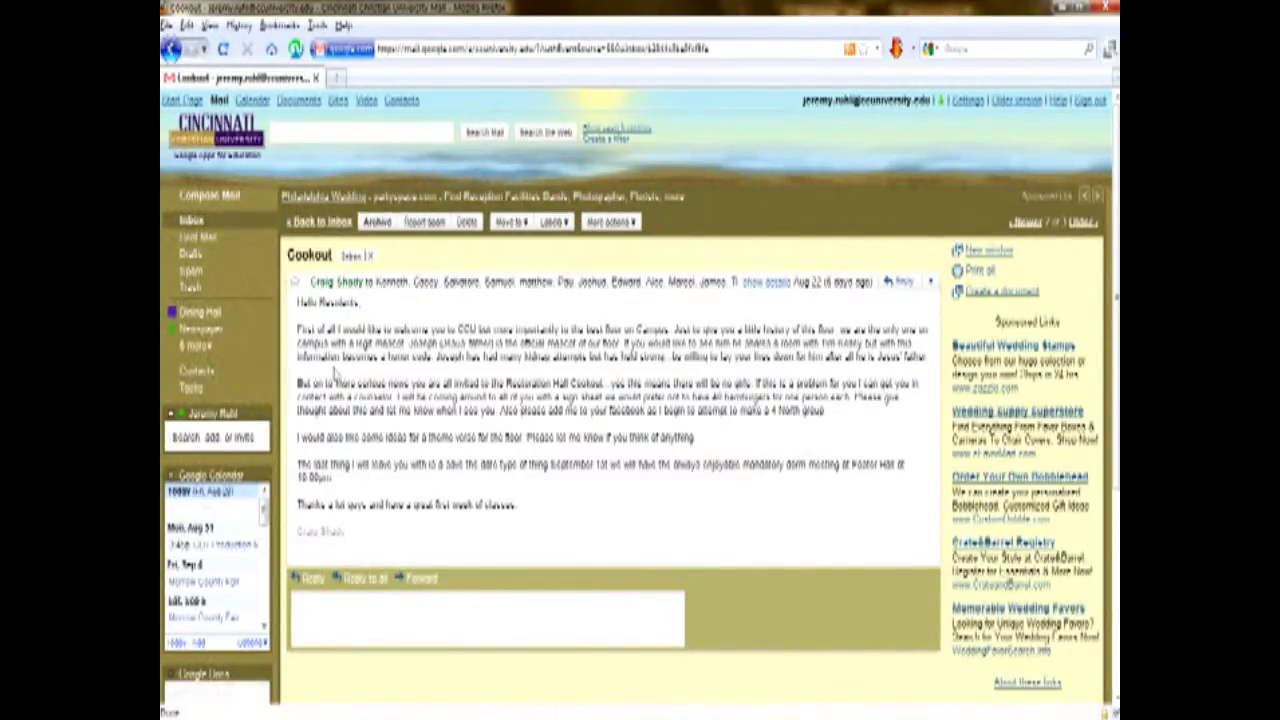
pyautogui.moveTo(504, 385); pyautogui.dragTo(606, 388)
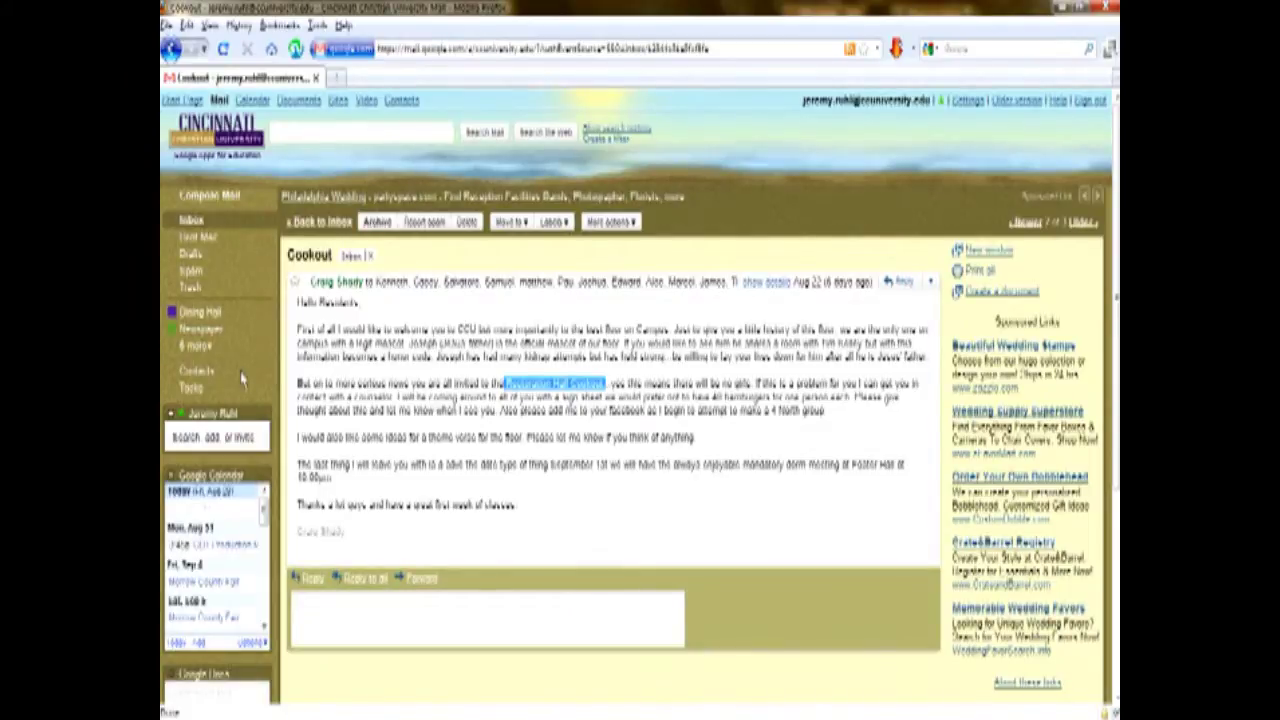
# Create the label 'Dorm Stuff' from the '6 more' list and pick a colour swatch for it.
pyautogui.click(192, 346)
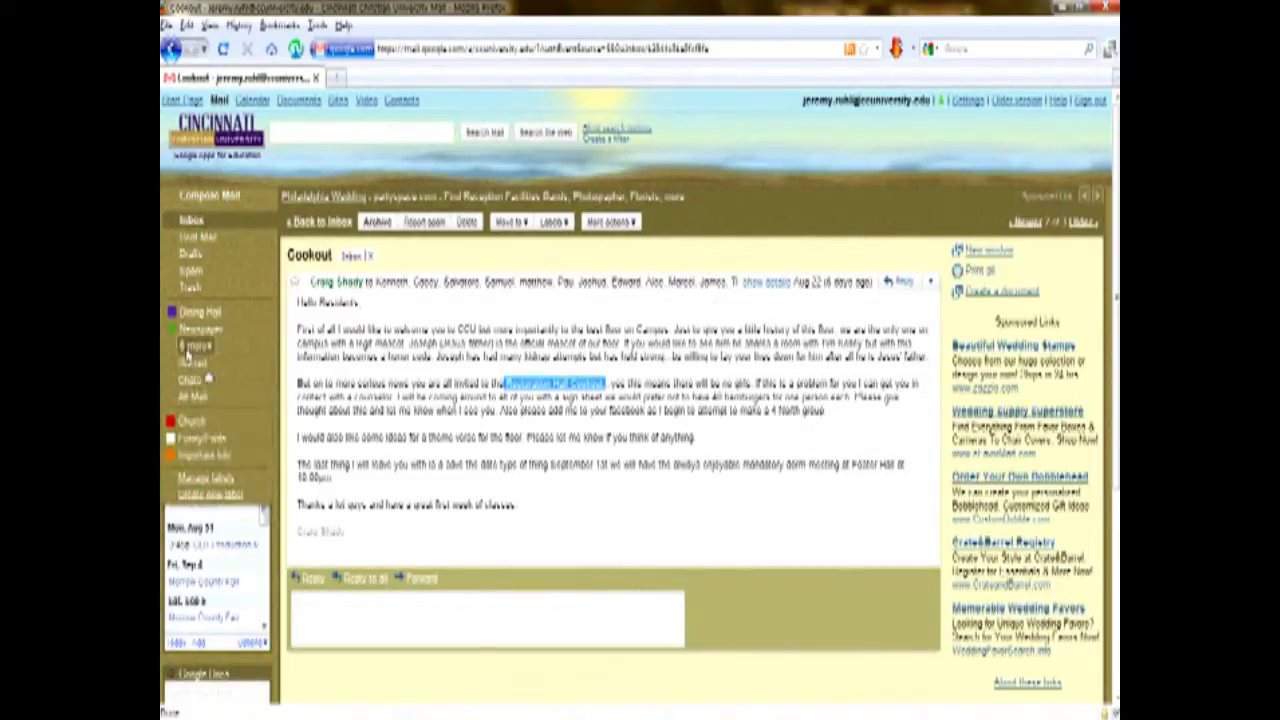
pyautogui.click(229, 496)
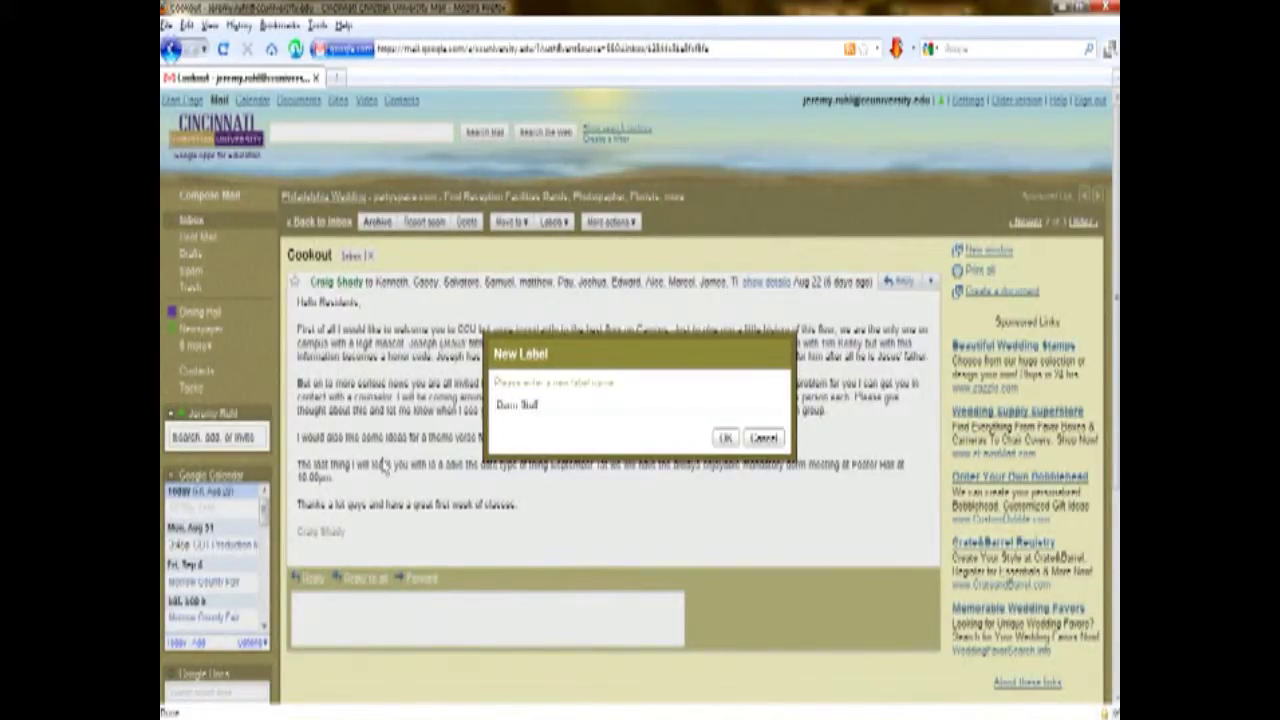
pyautogui.press('Return')
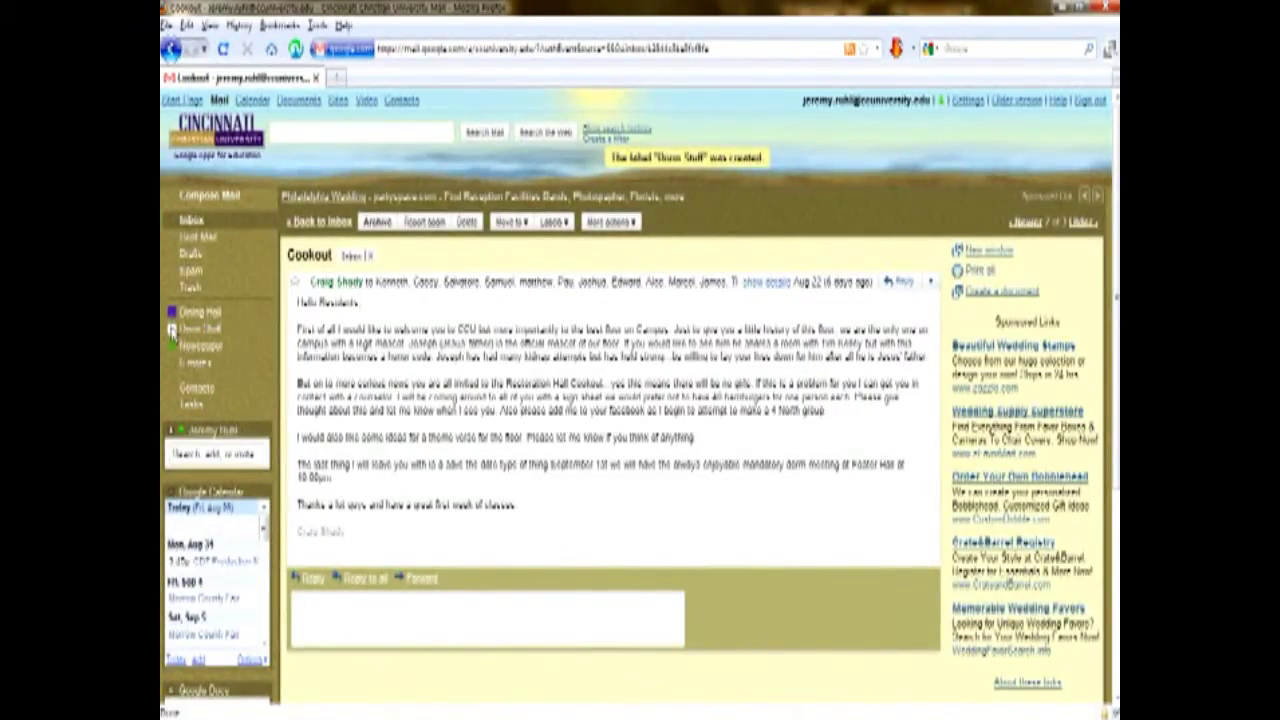
pyautogui.click(173, 329)
pyautogui.click(246, 372)
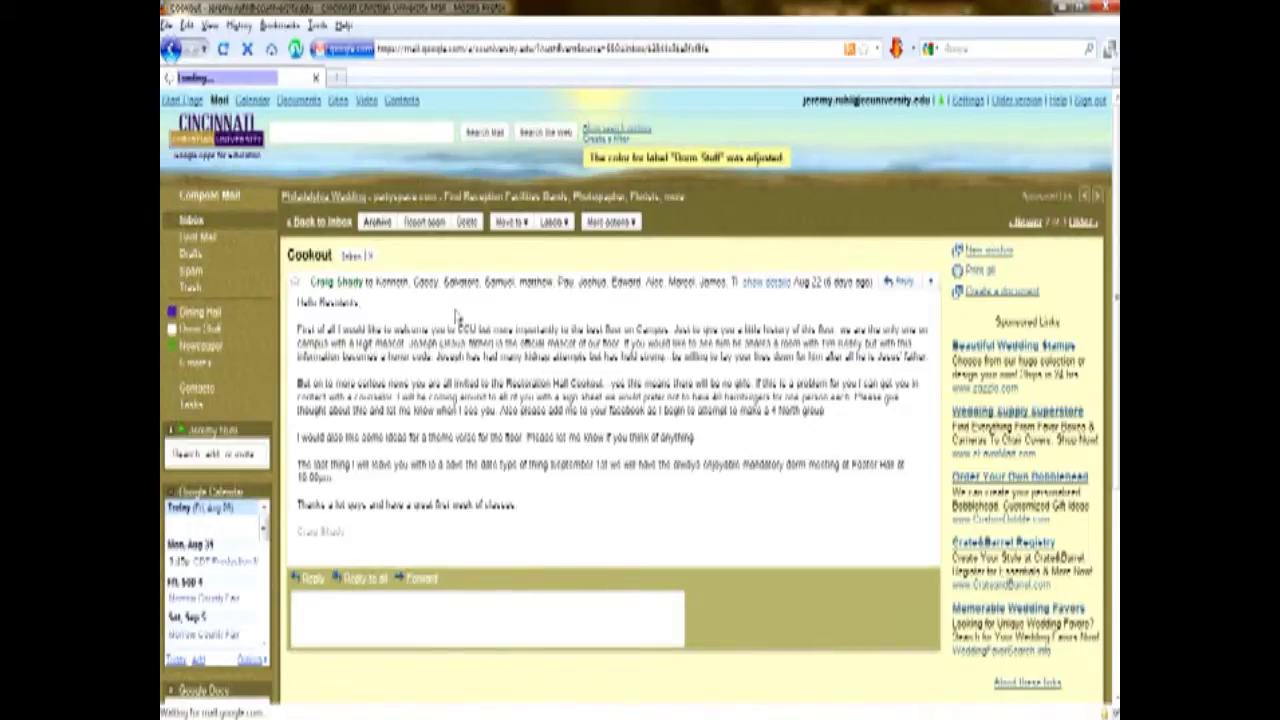
# Move the Cookout conversation to Dorm Stuff, check it there, and return to the inbox.
pyautogui.click(514, 222)
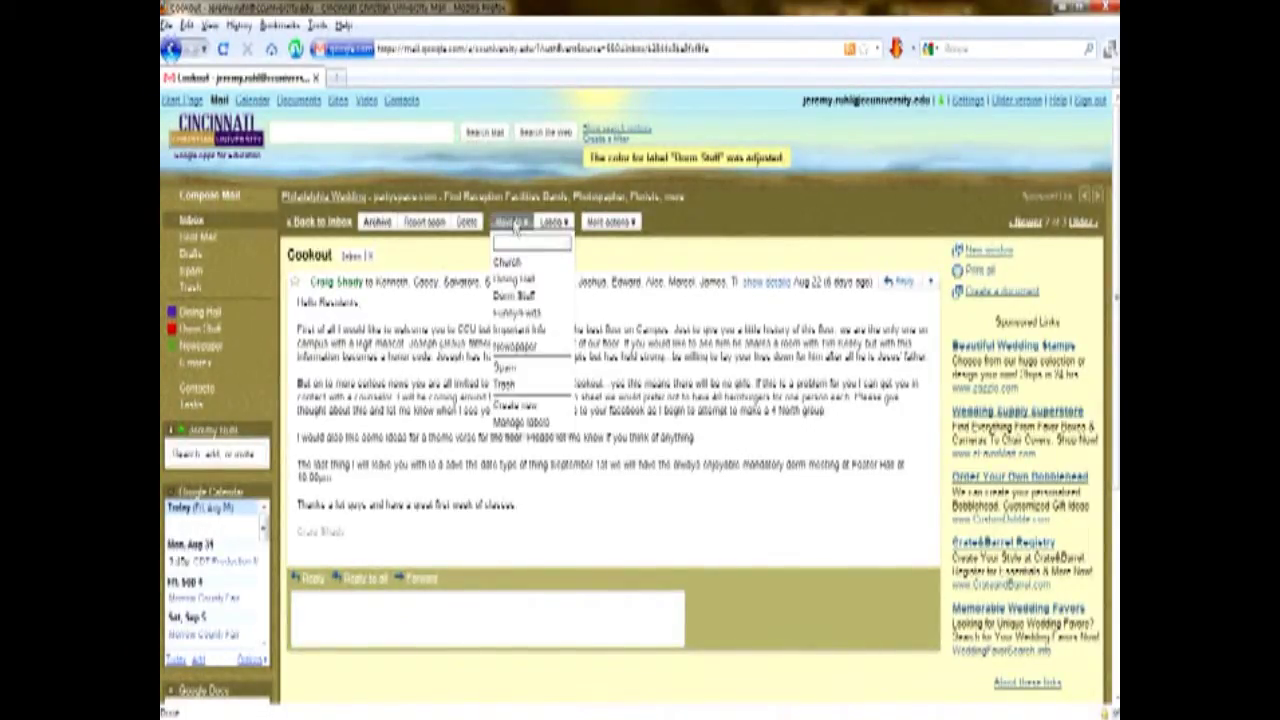
pyautogui.click(523, 307)
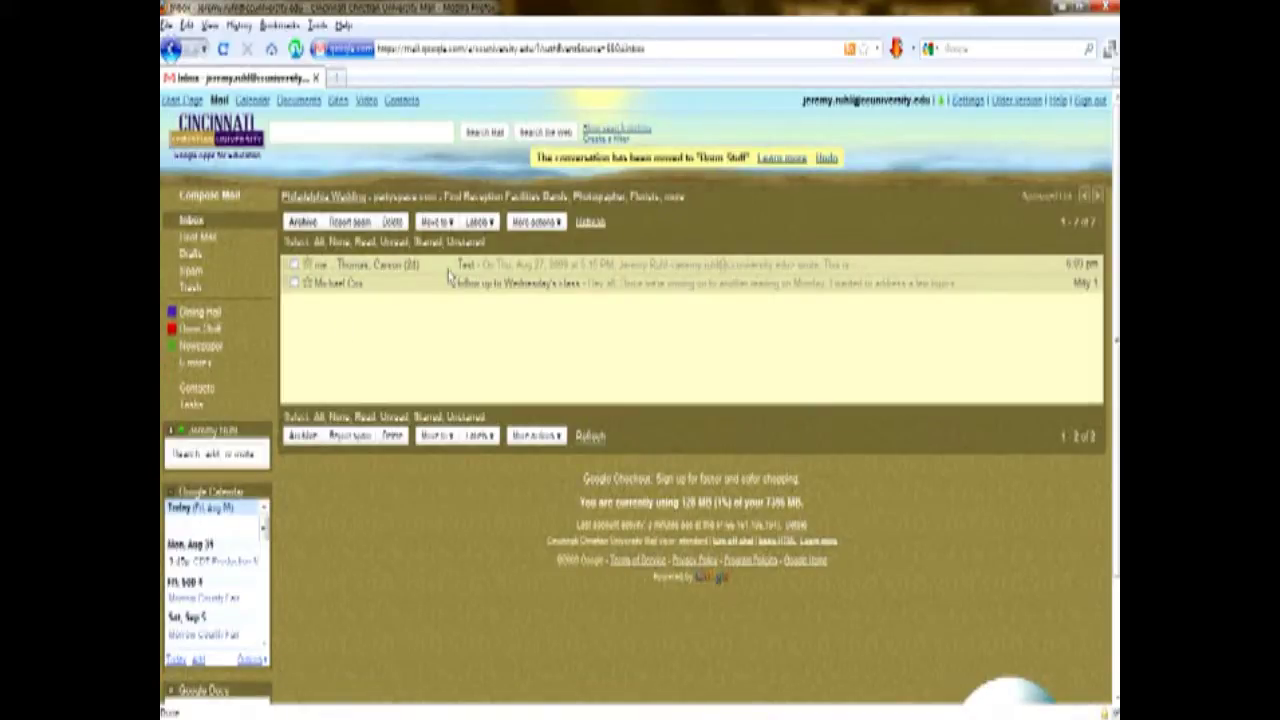
pyautogui.click(210, 329)
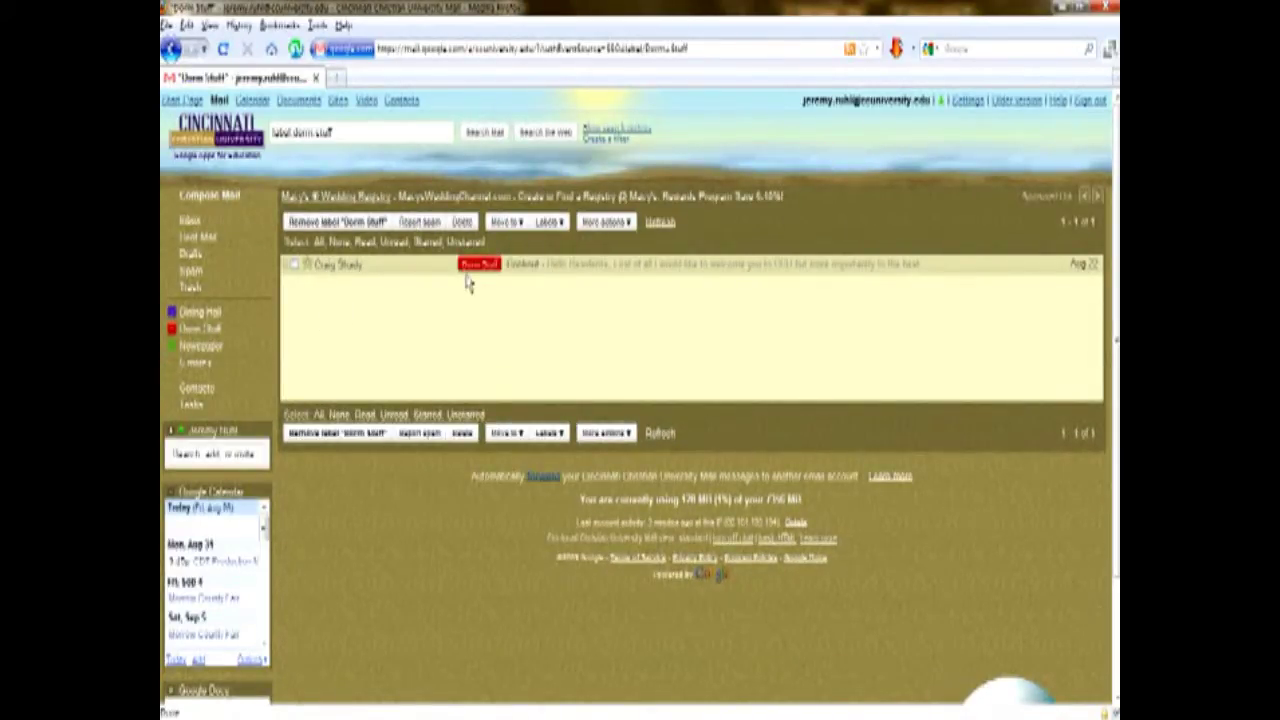
pyautogui.click(190, 221)
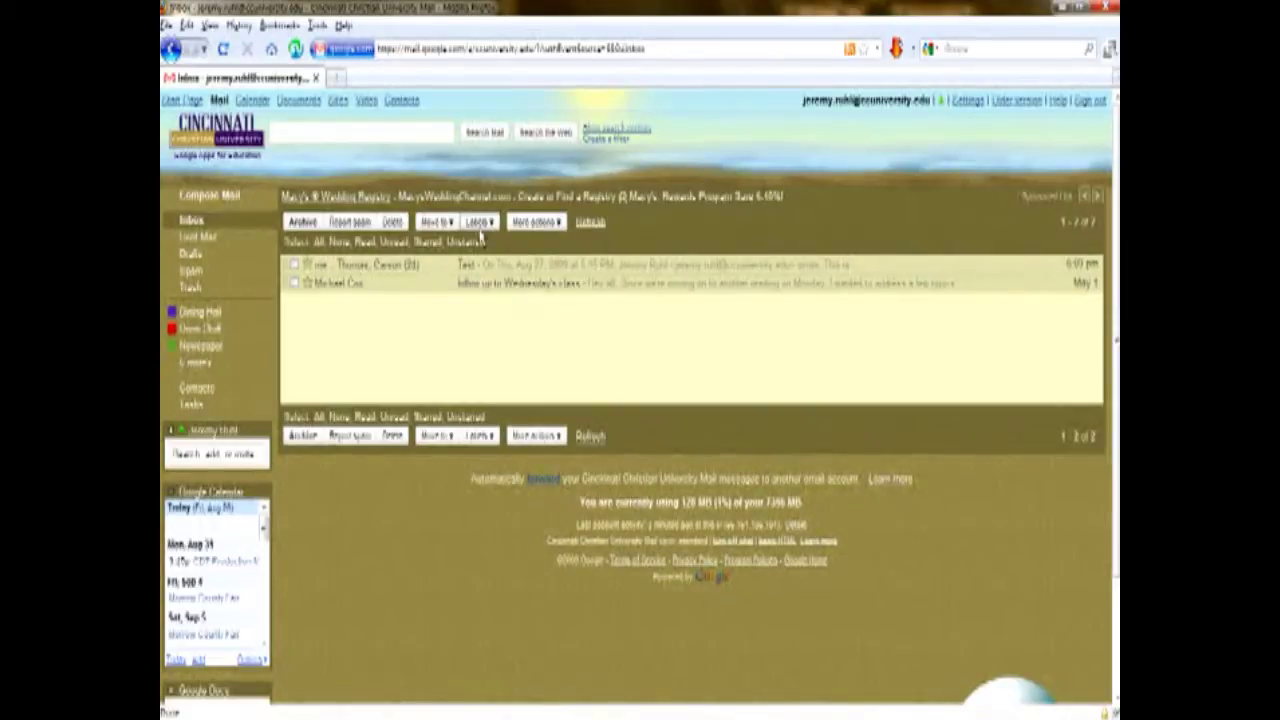
# Apply the Dining Hall label to the Test conversation.
pyautogui.click(480, 222)
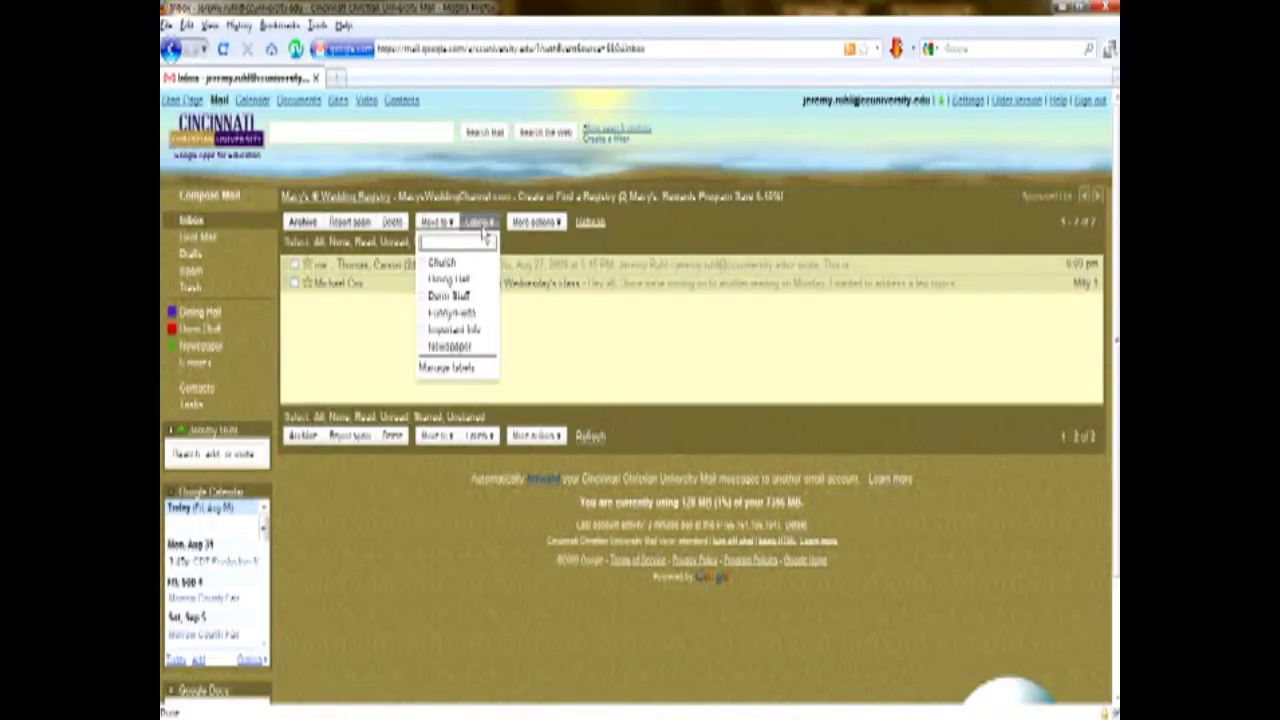
pyautogui.click(482, 226)
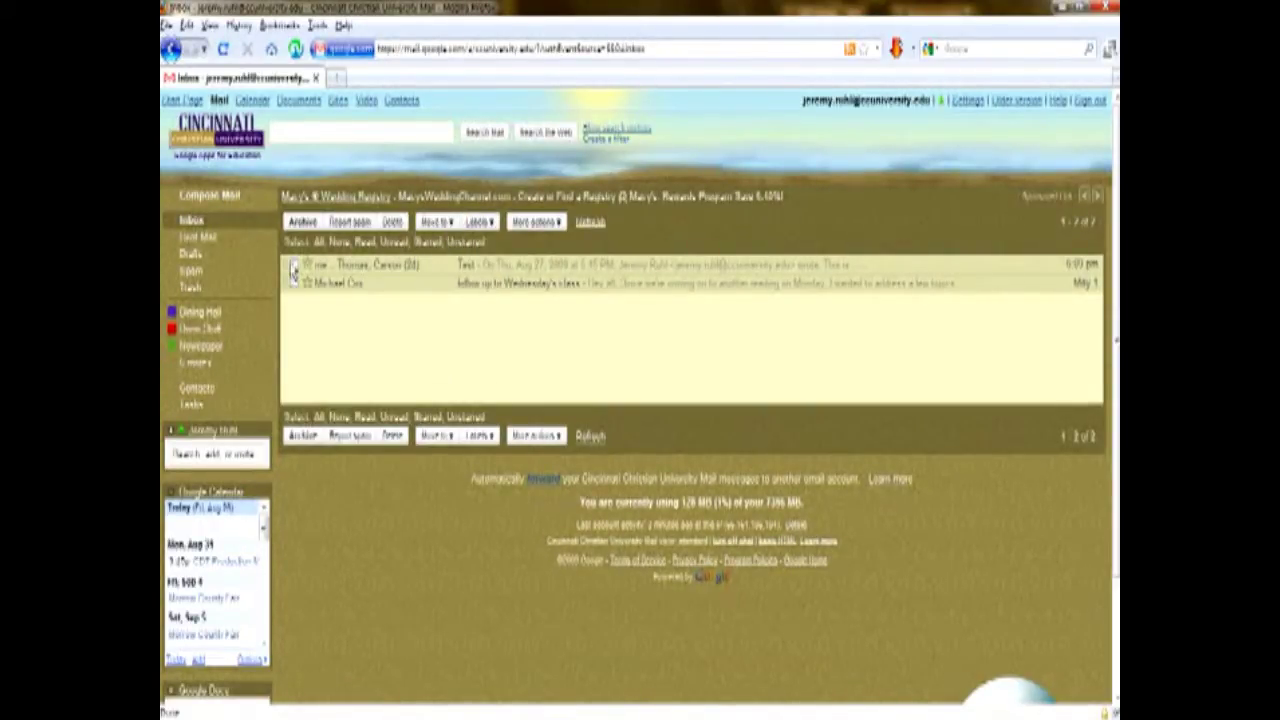
pyautogui.click(294, 265)
pyautogui.click(478, 222)
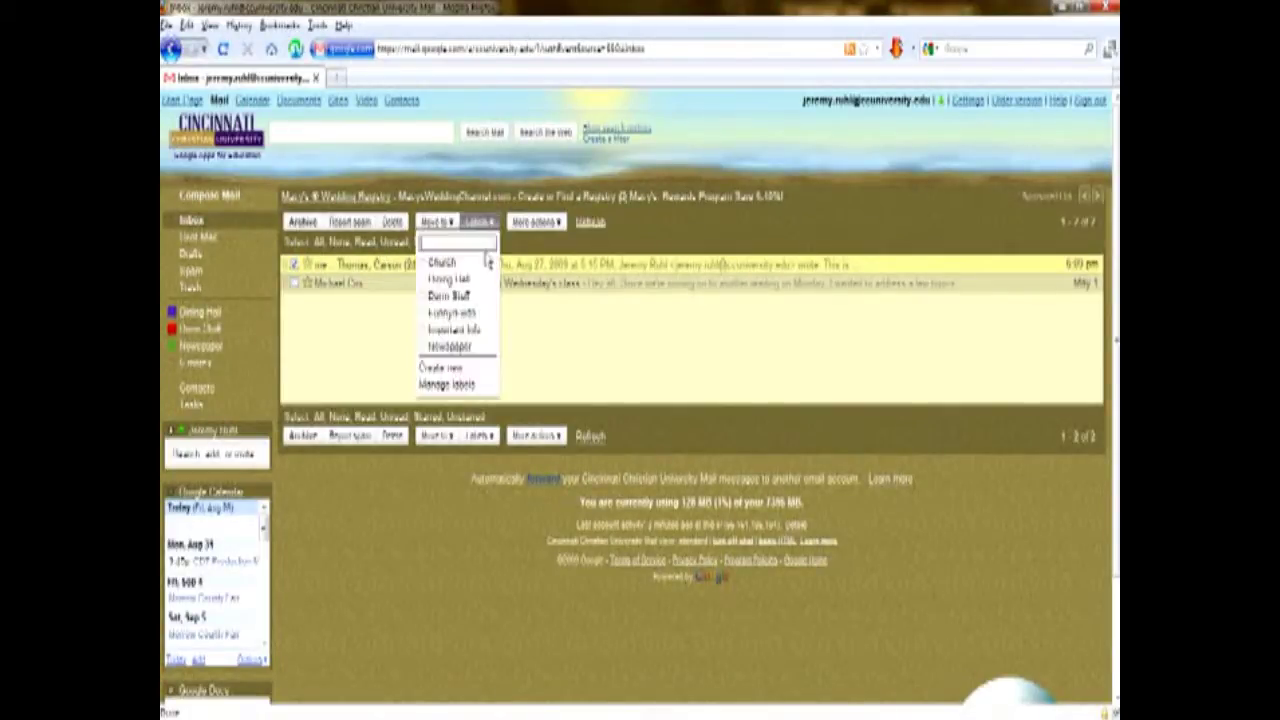
pyautogui.click(460, 279)
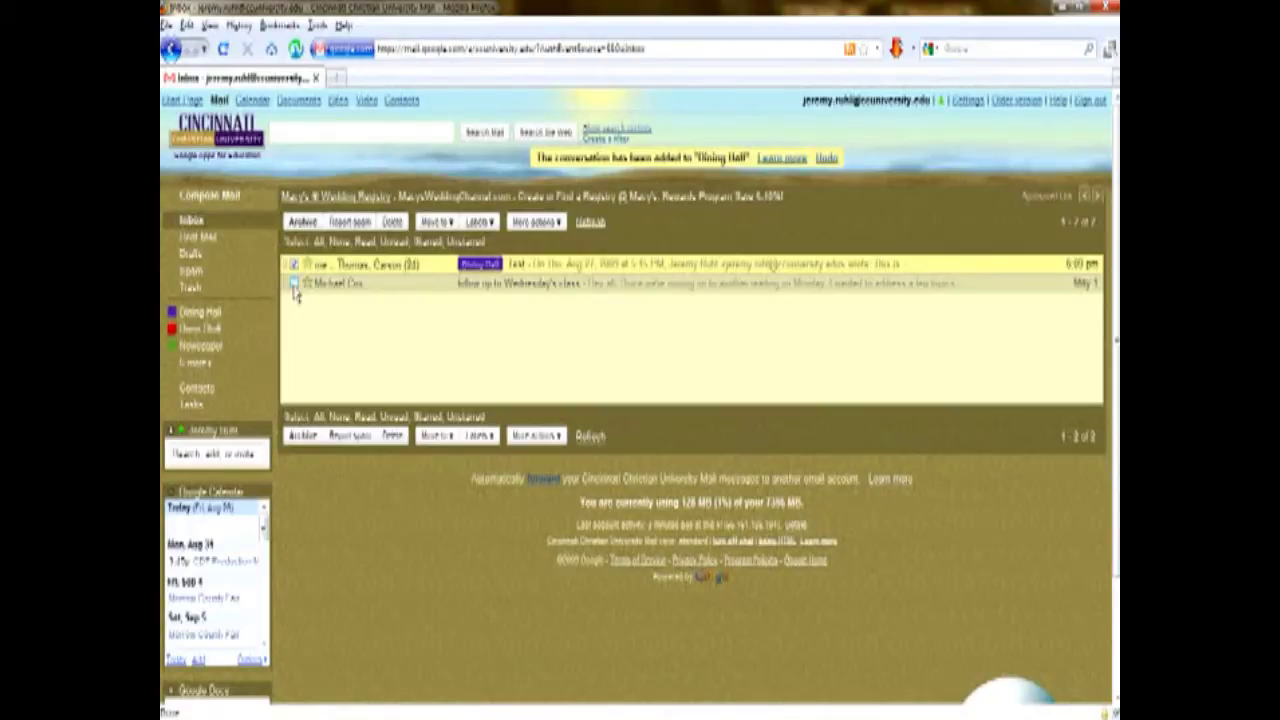
# Archive the follow-up to Wednesday's class conversation.
pyautogui.click(294, 284)
pyautogui.click(293, 264)
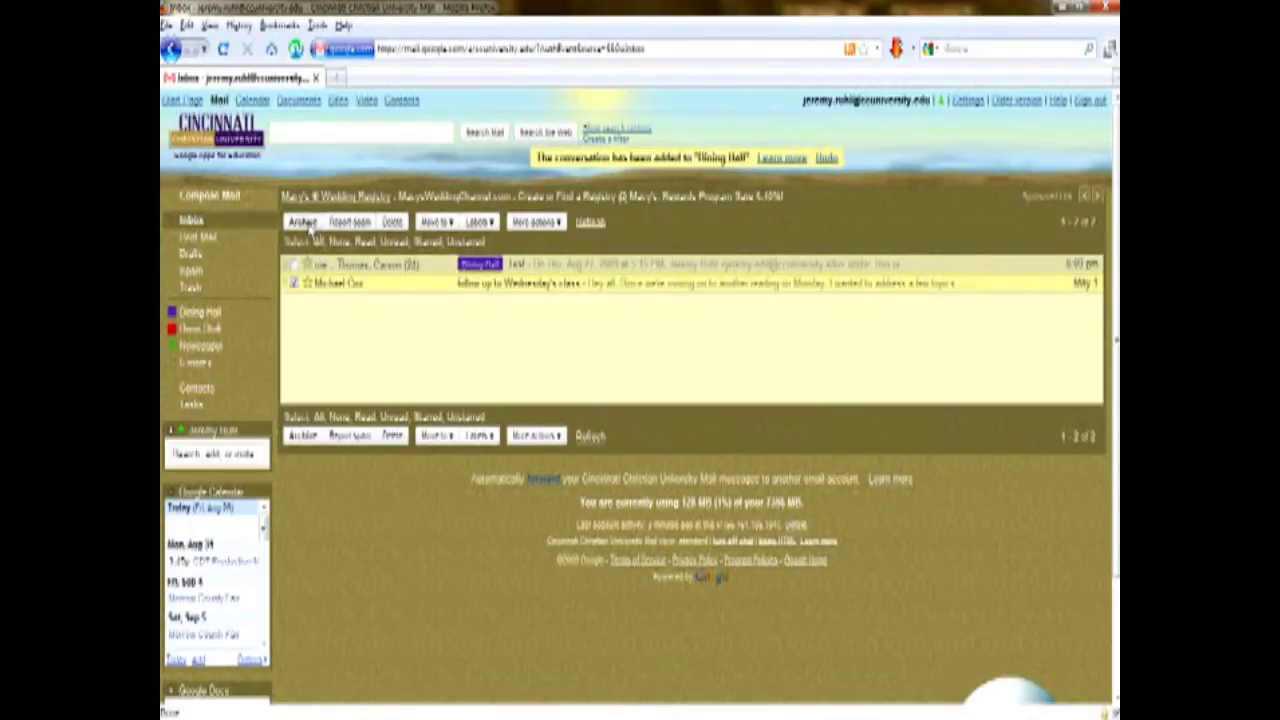
pyautogui.click(303, 222)
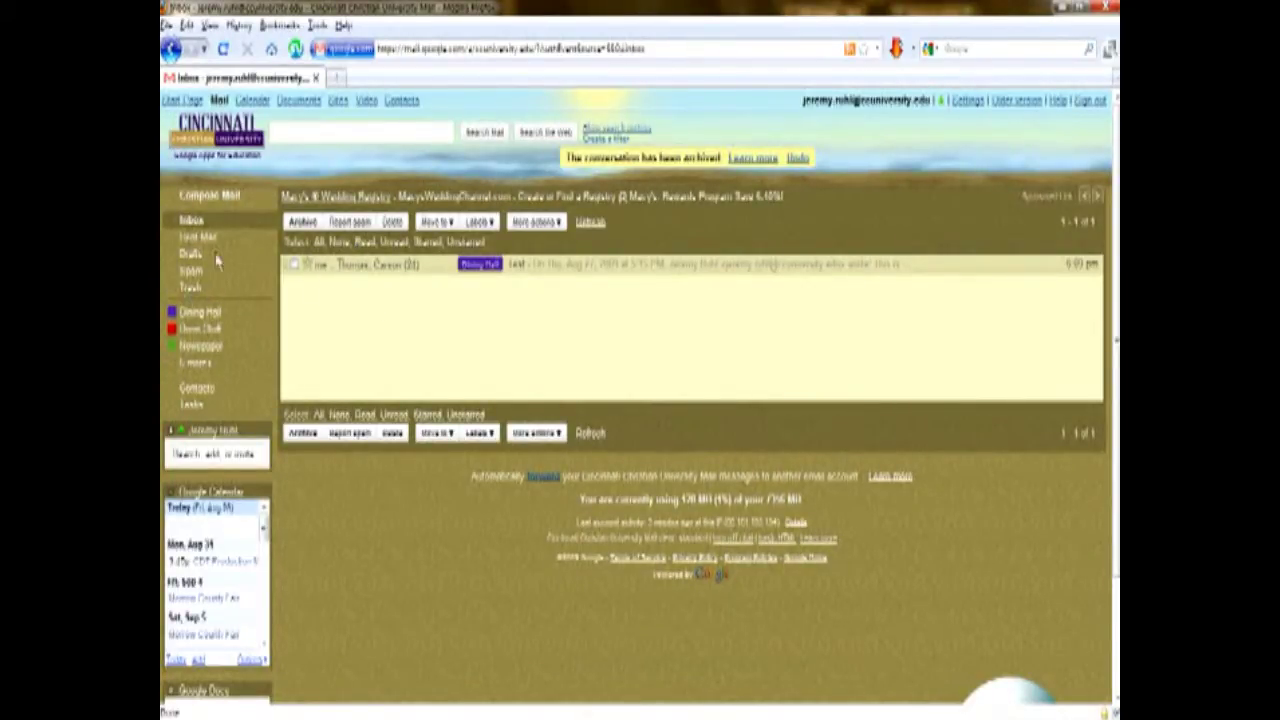
pyautogui.click(313, 133)
pyautogui.press('Return')
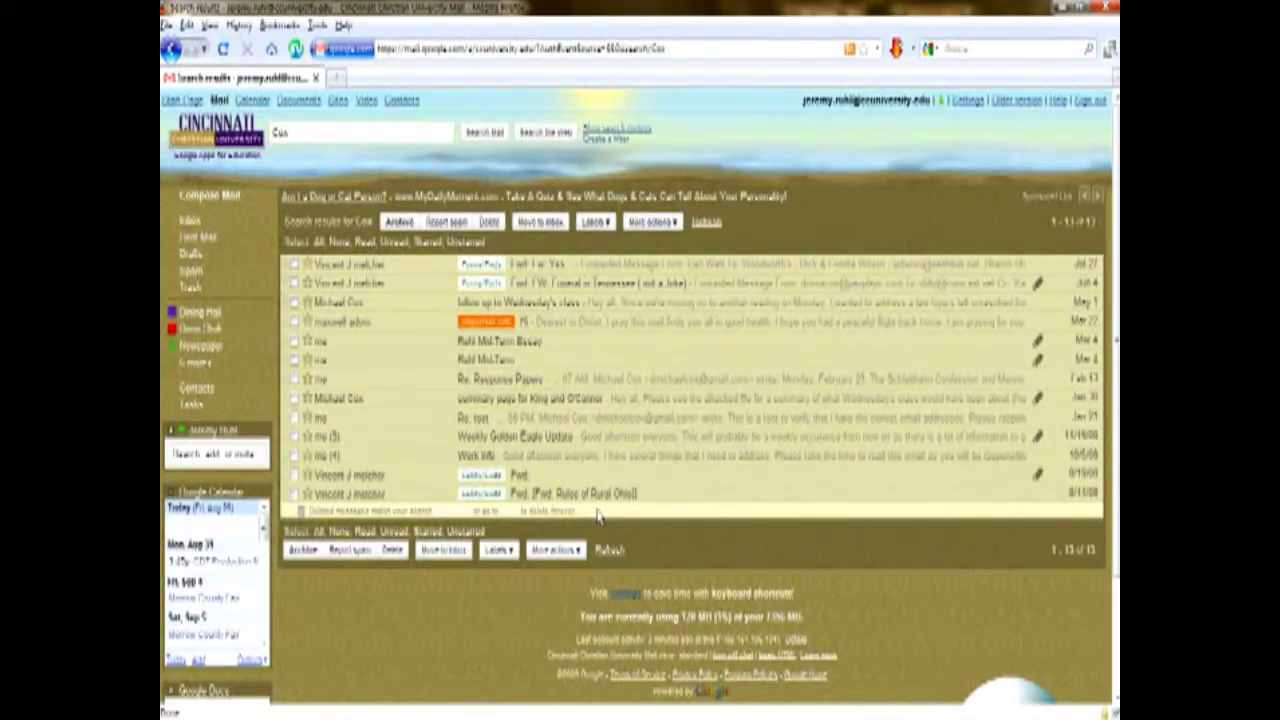
pyautogui.click(470, 303)
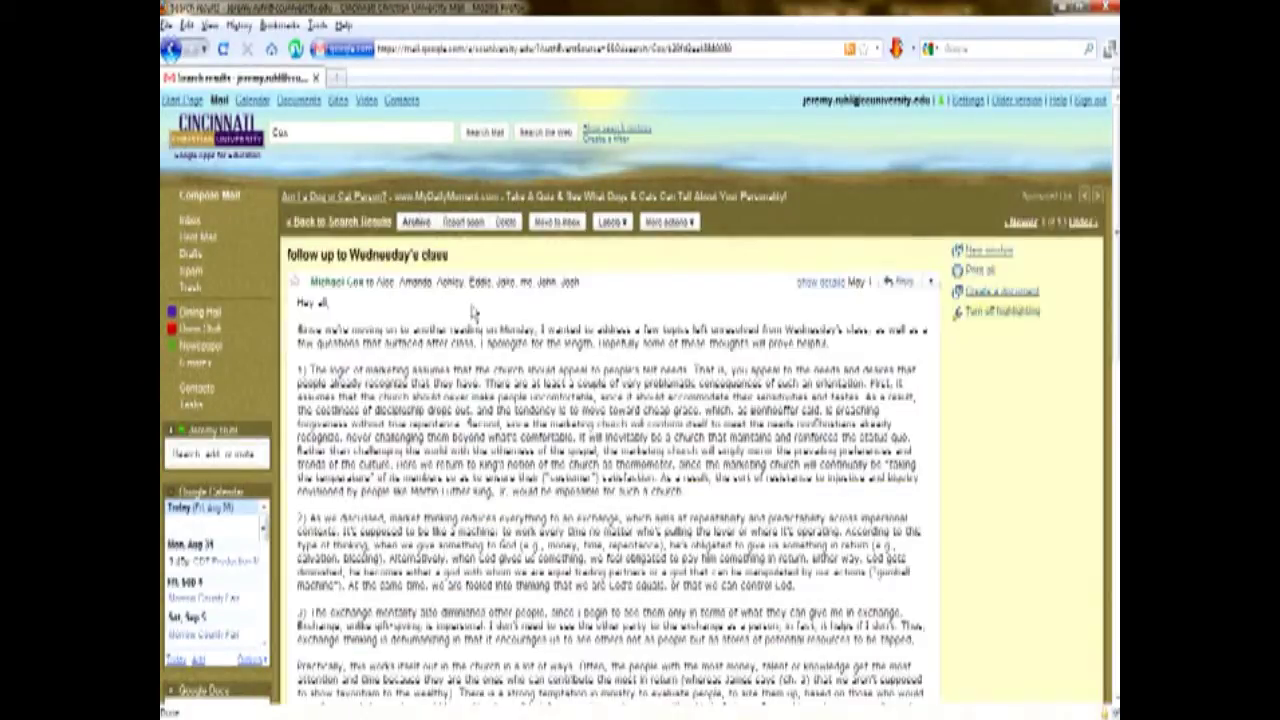
pyautogui.click(203, 219)
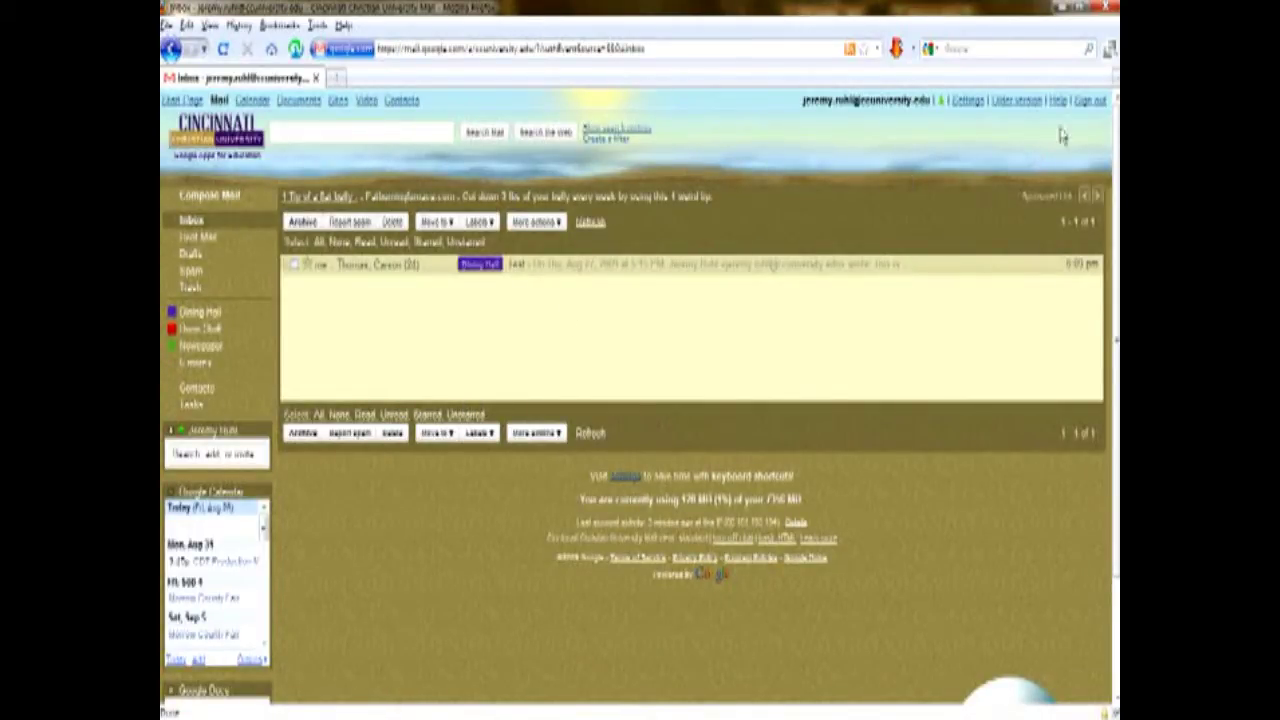
# Open Settings and move through the Labels tab to the Filters tab.
pyautogui.click(972, 104)
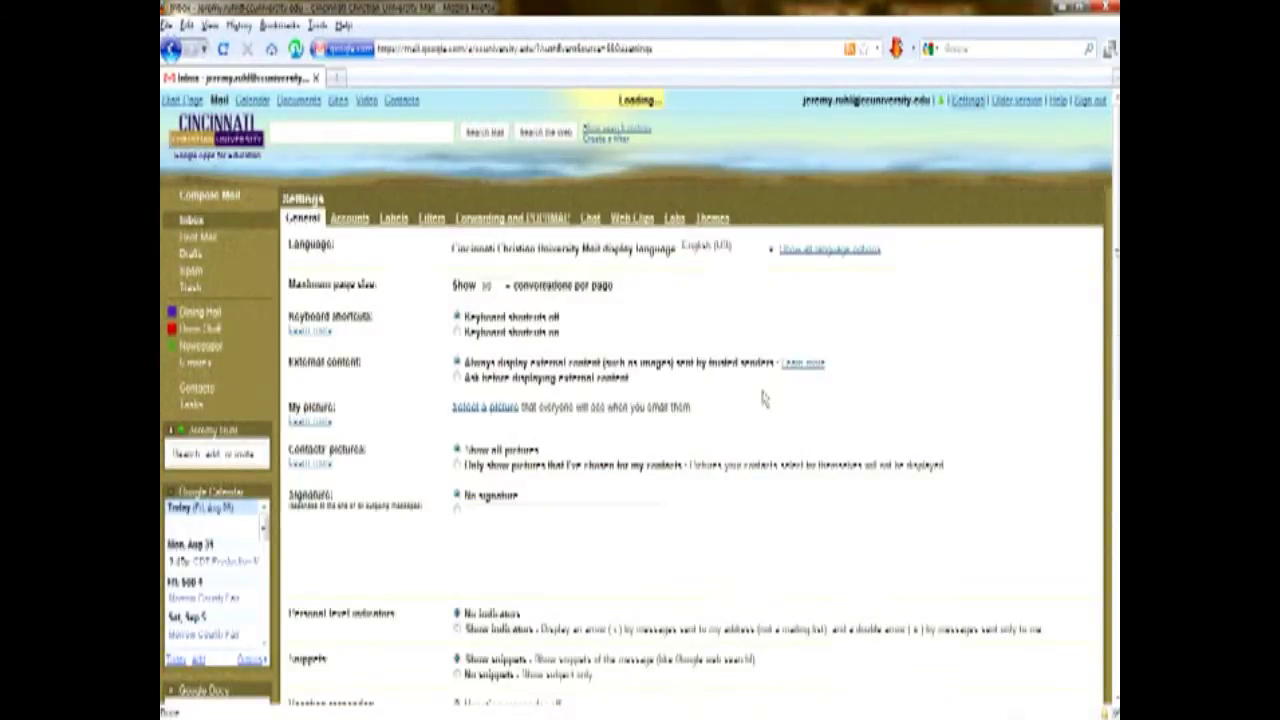
pyautogui.click(394, 218)
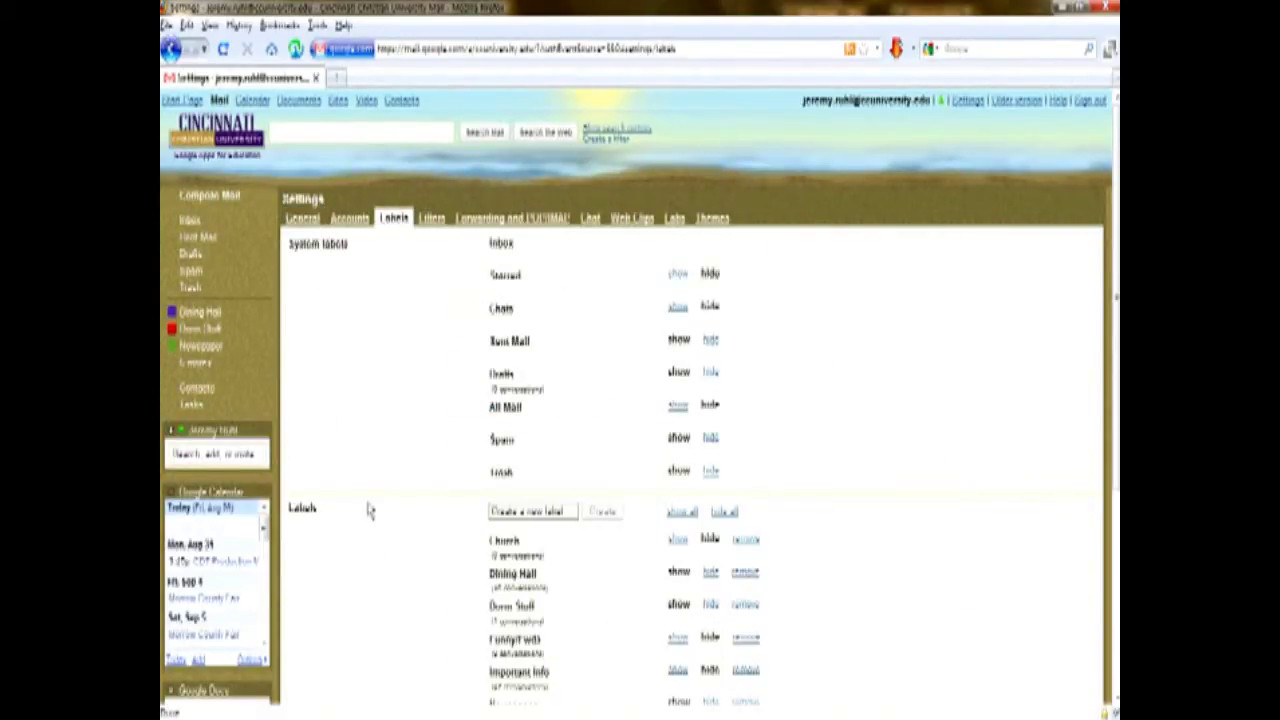
pyautogui.click(436, 222)
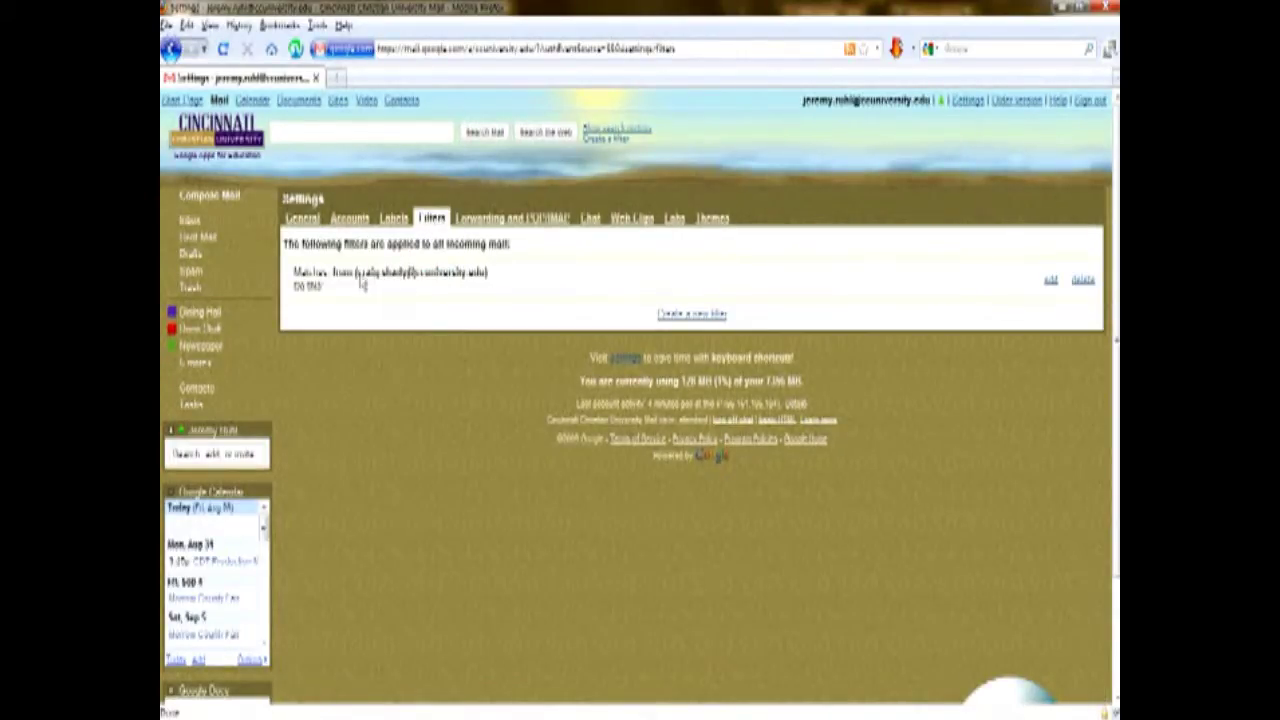
# Edit the sender filter so it applies the Dorm Stuff label, then update it.
pyautogui.click(1050, 281)
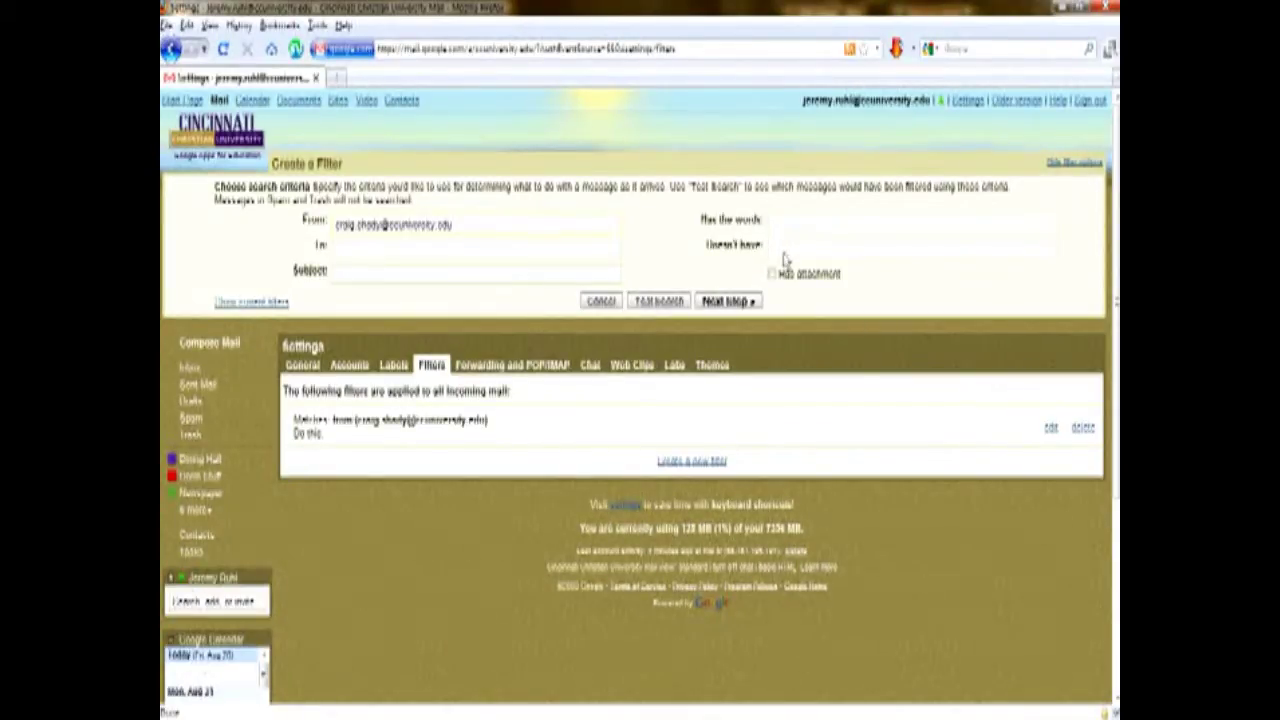
pyautogui.click(741, 305)
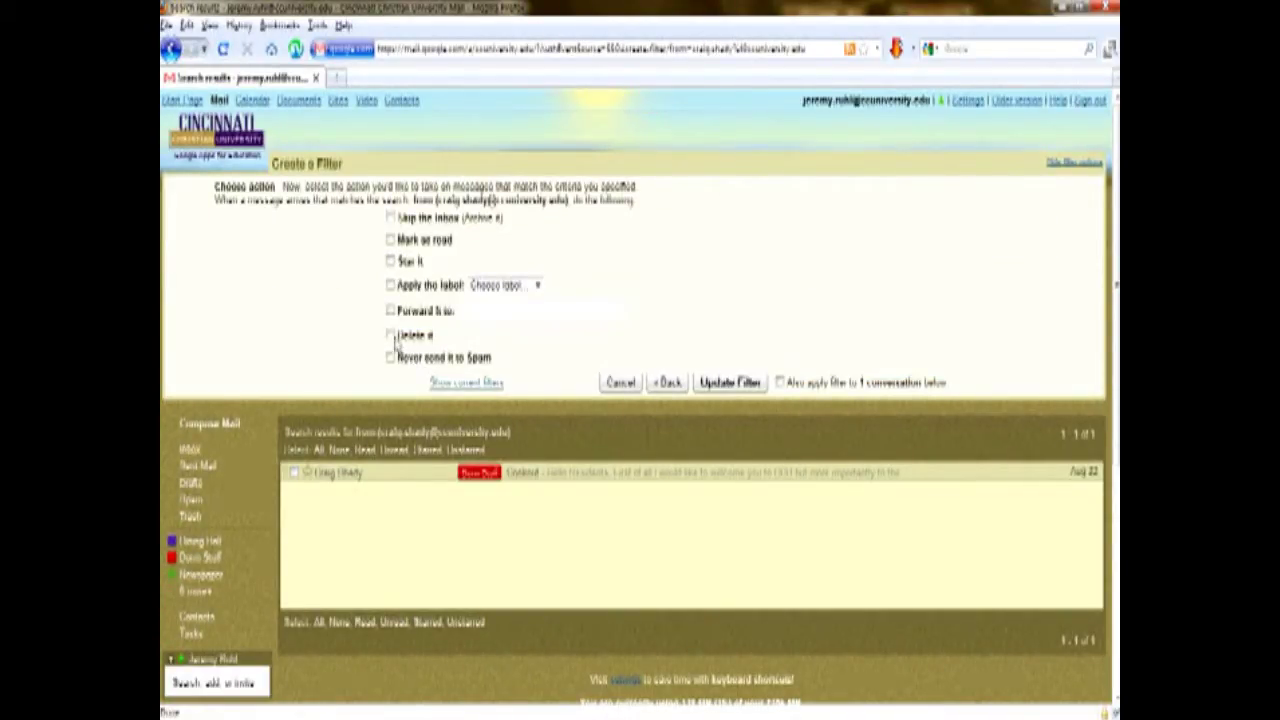
pyautogui.moveTo(404, 246); pyautogui.dragTo(449, 246)
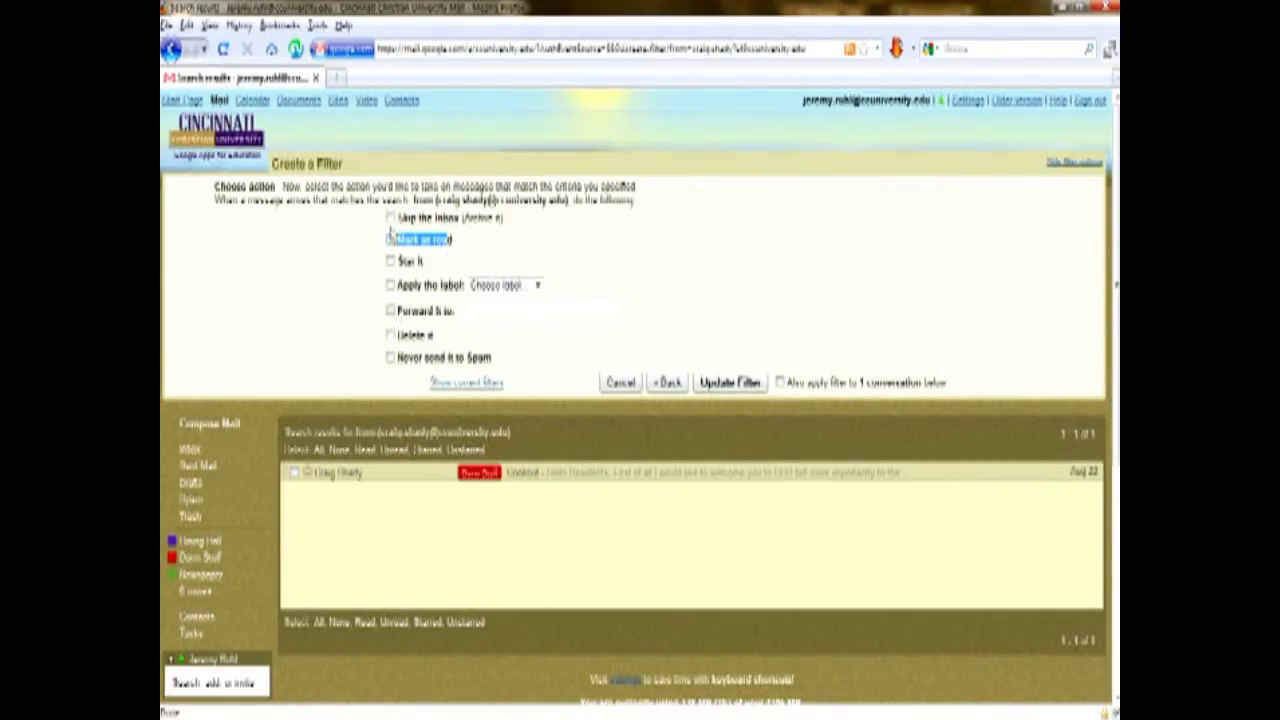
pyautogui.moveTo(405, 222); pyautogui.dragTo(514, 220)
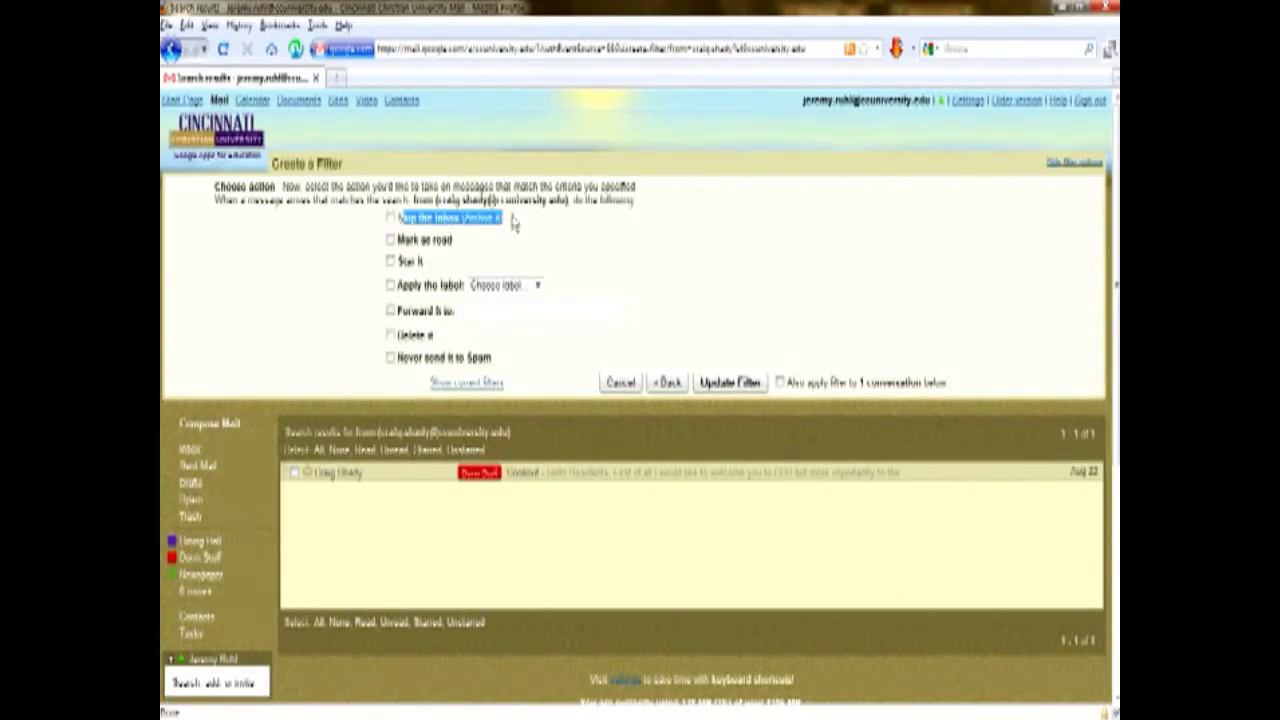
pyautogui.click(390, 285)
pyautogui.click(529, 286)
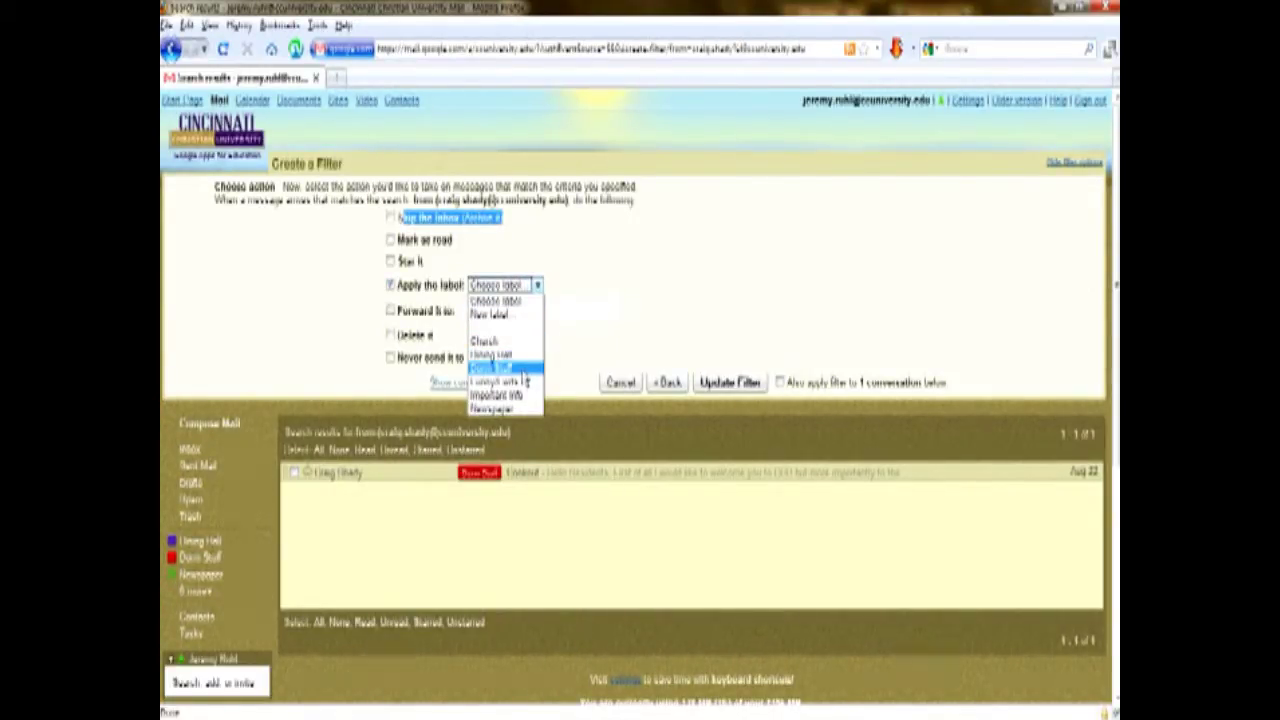
pyautogui.click(521, 369)
pyautogui.click(727, 384)
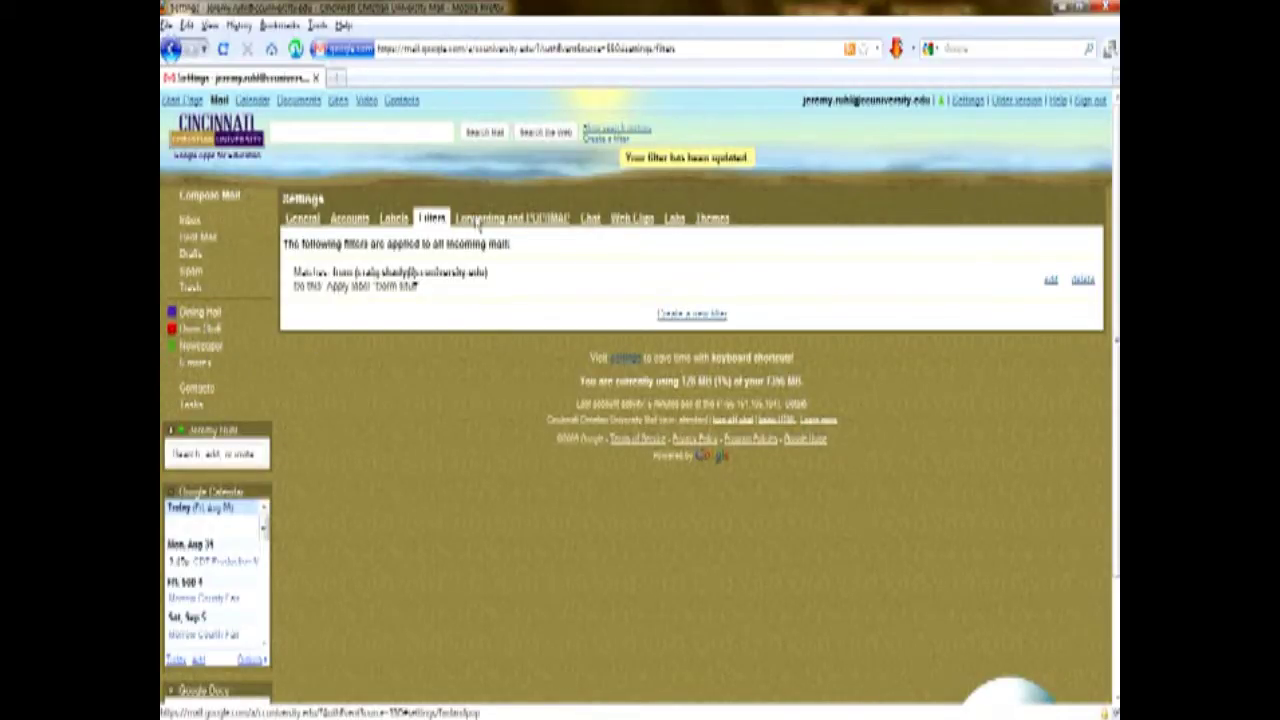
# Open the Labs tab and scroll through experimental features like Offline and YouTube previews.
pyautogui.click(676, 220)
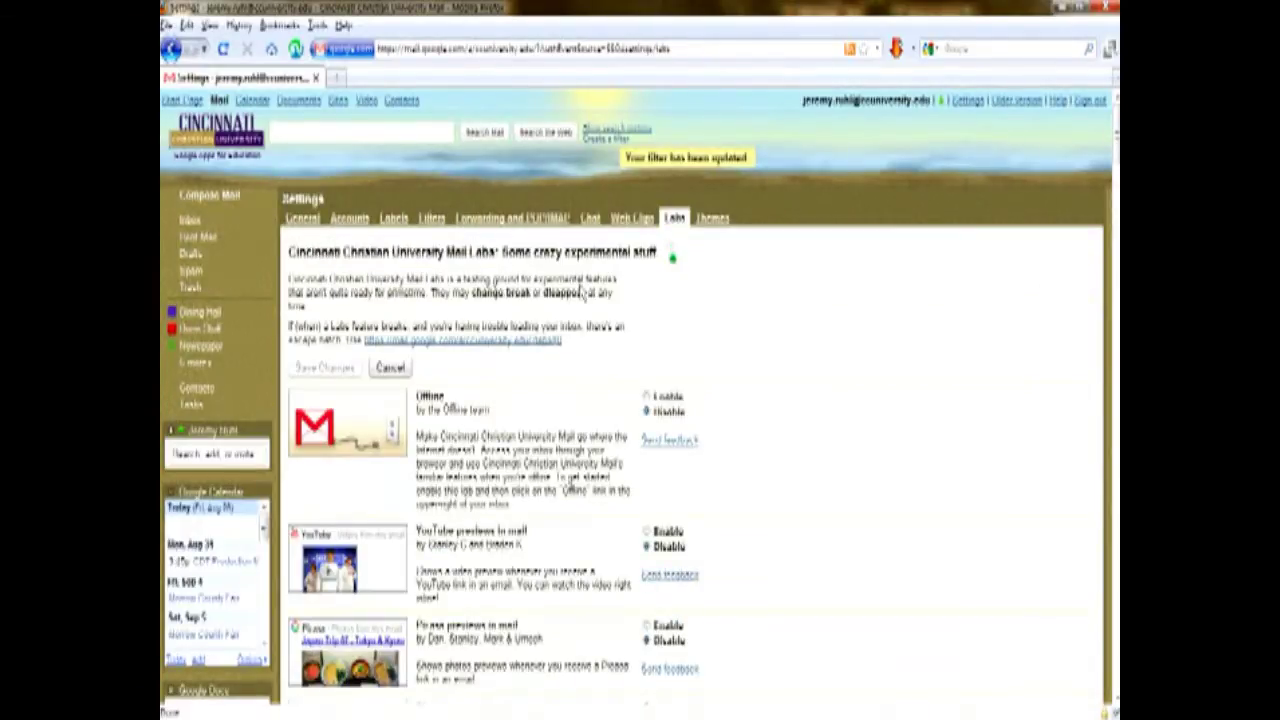
pyautogui.moveTo(503, 256); pyautogui.dragTo(664, 254)
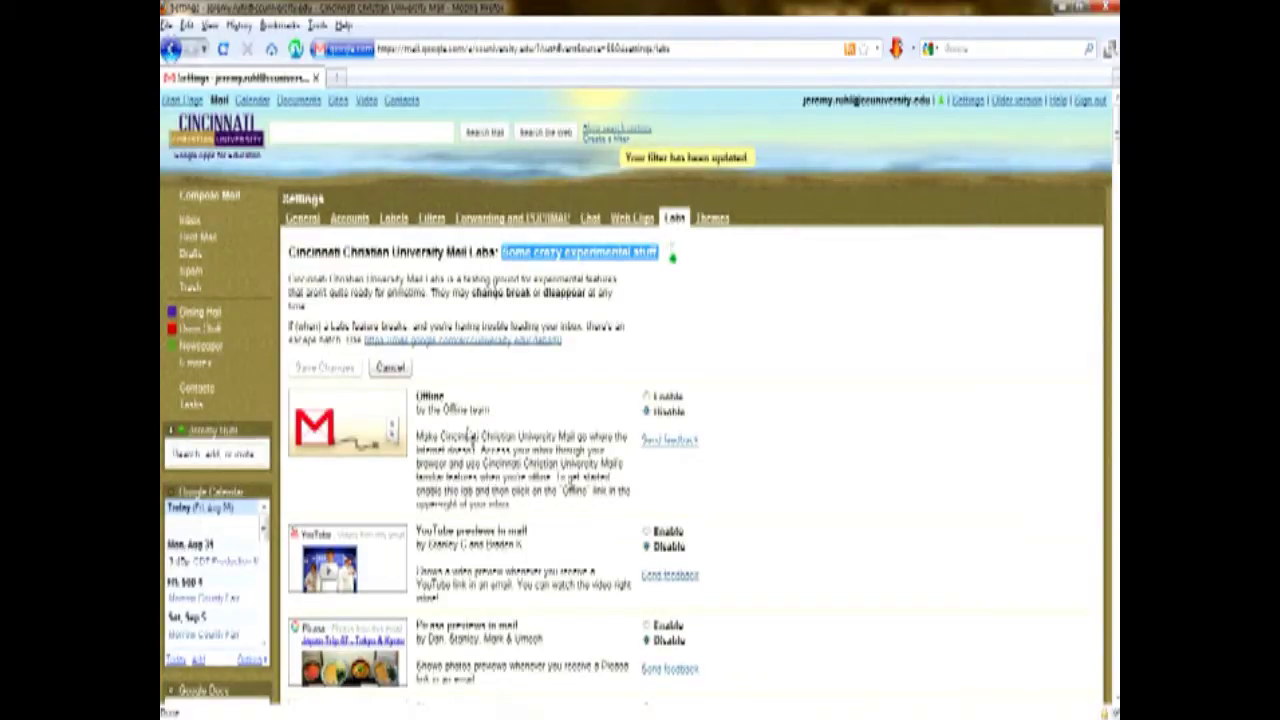
pyautogui.scroll(-10, 490, 420)
pyautogui.scroll(15, 484, 420)
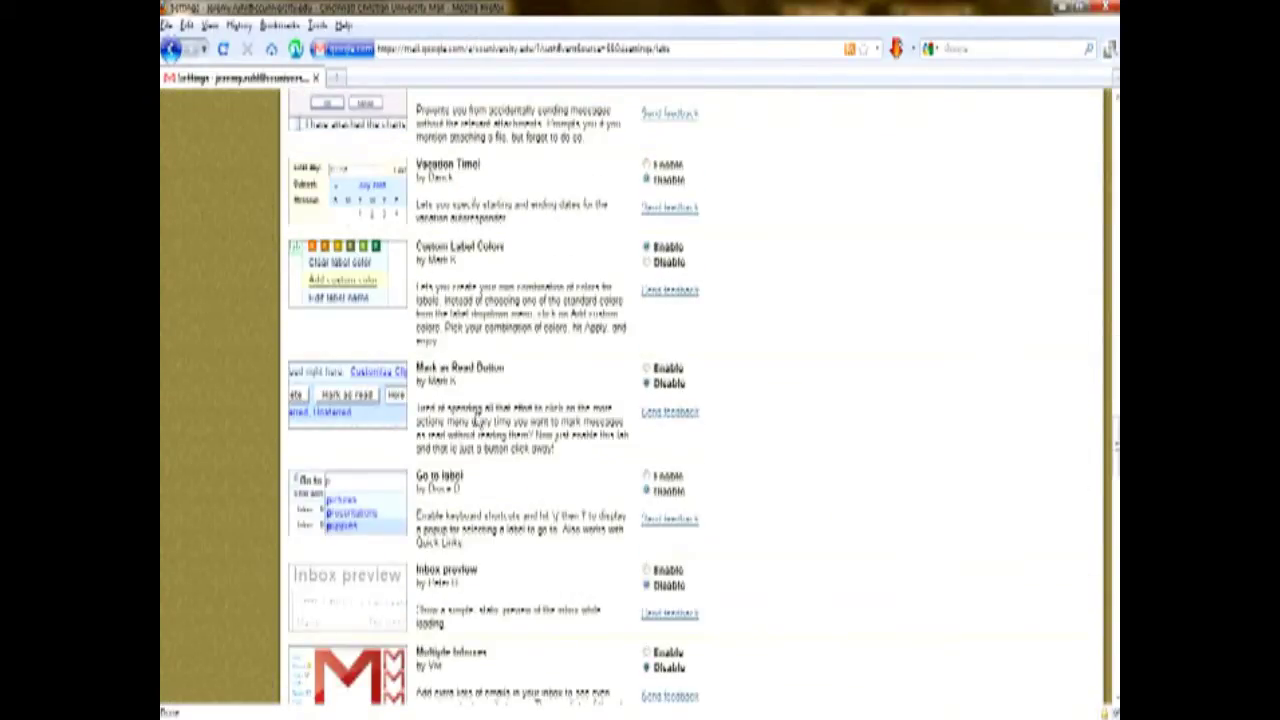
pyautogui.scroll(10, 462, 481)
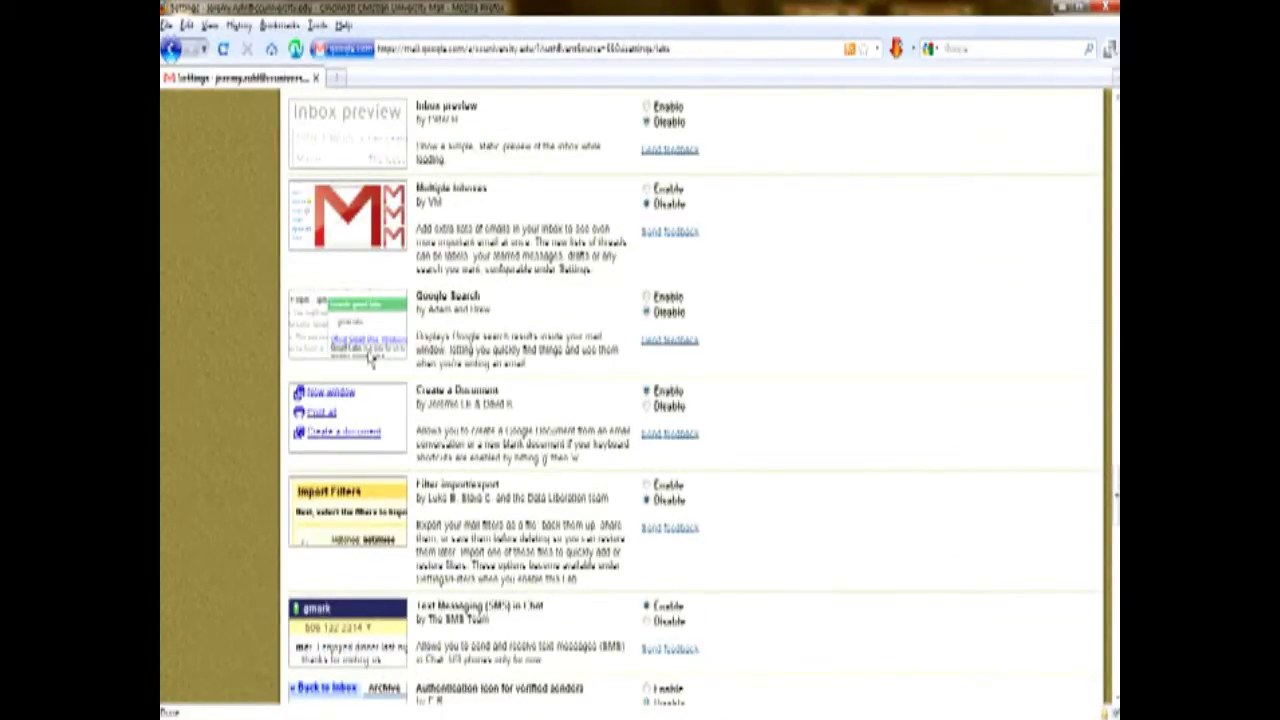
pyautogui.scroll(-3, 372, 360)
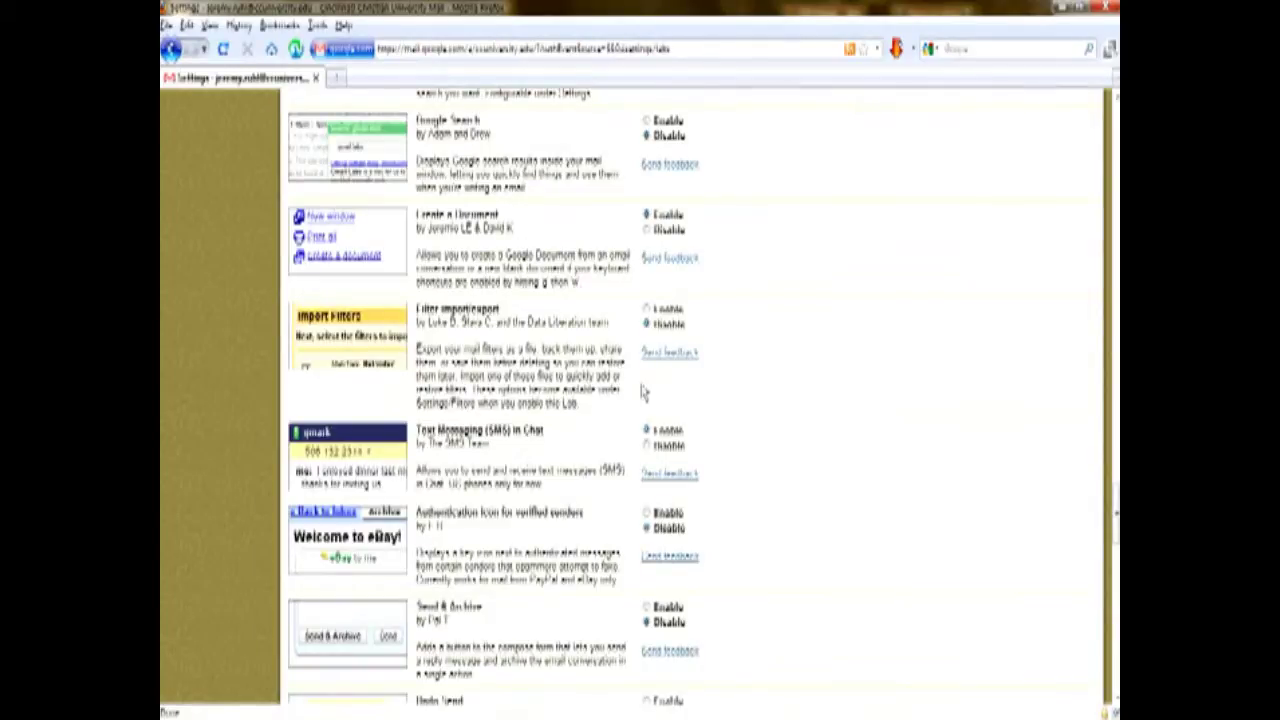
pyautogui.scroll(-3, 505, 565)
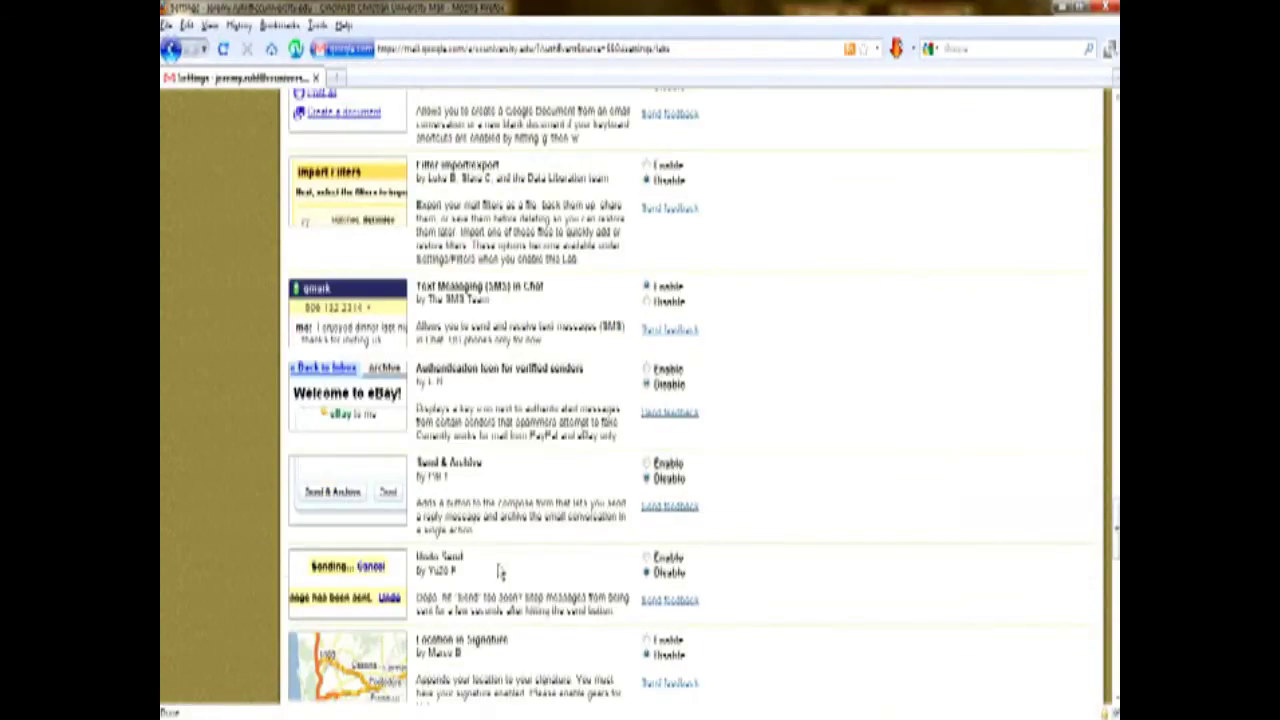
pyautogui.scroll(-3, 497, 570)
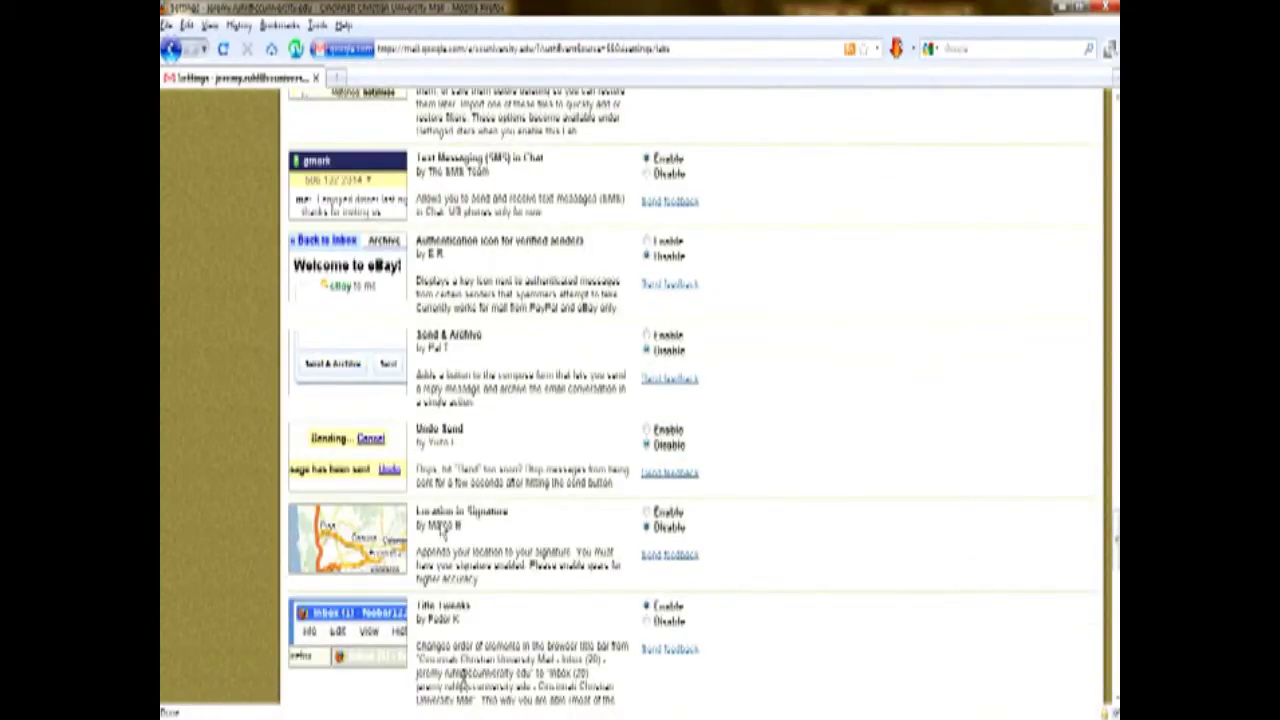
pyautogui.scroll(15, 503, 587)
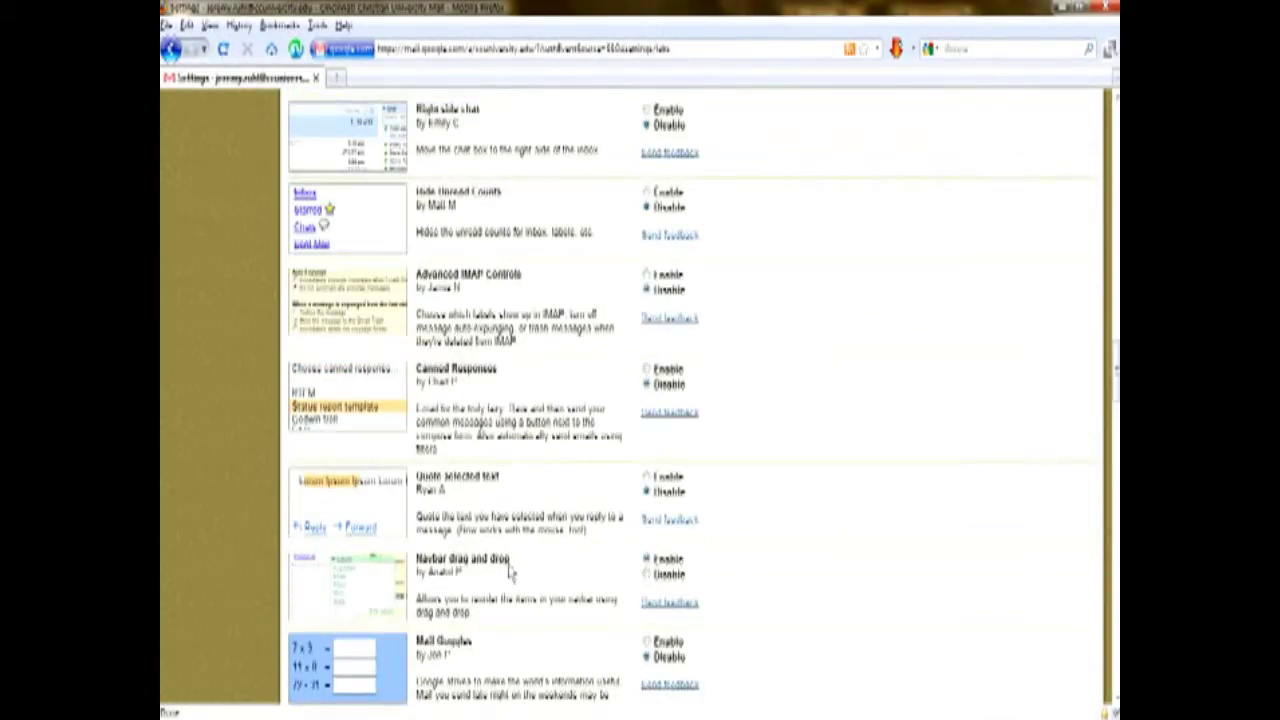
pyautogui.scroll(3, 507, 512)
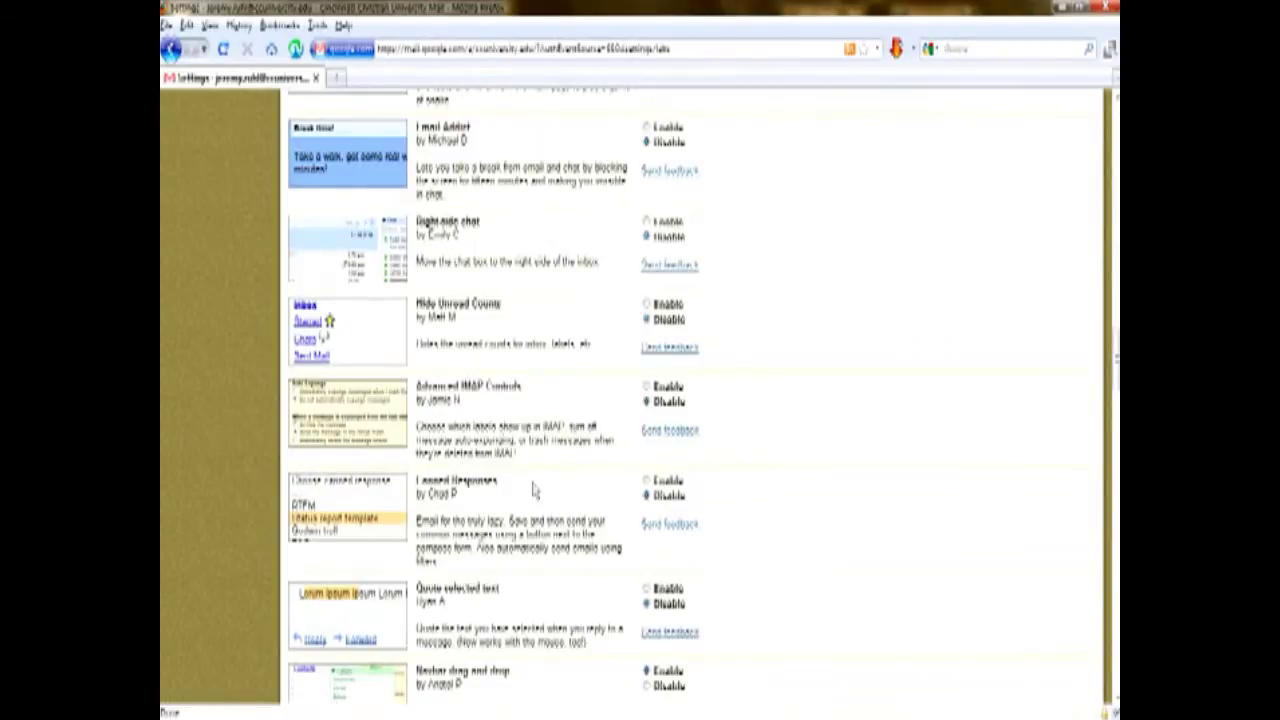
pyautogui.scroll(8, 535, 488)
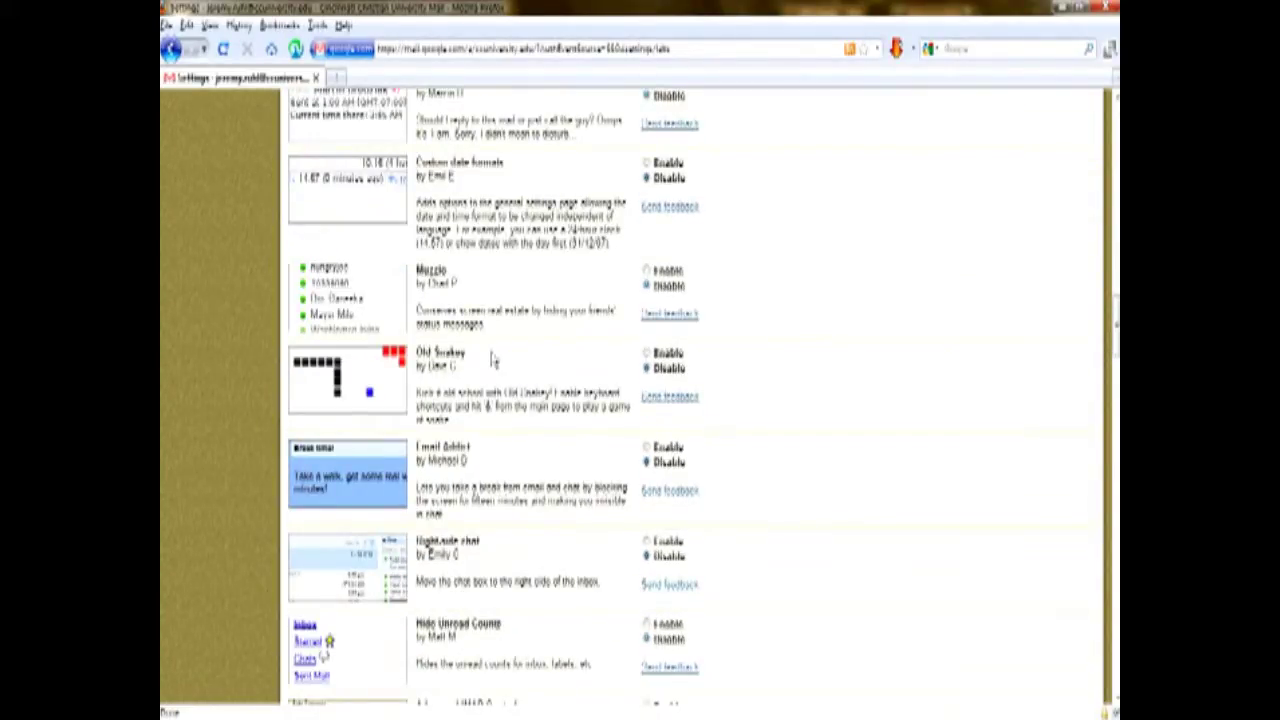
pyautogui.scroll(15, 510, 483)
pyautogui.scroll(12, 508, 482)
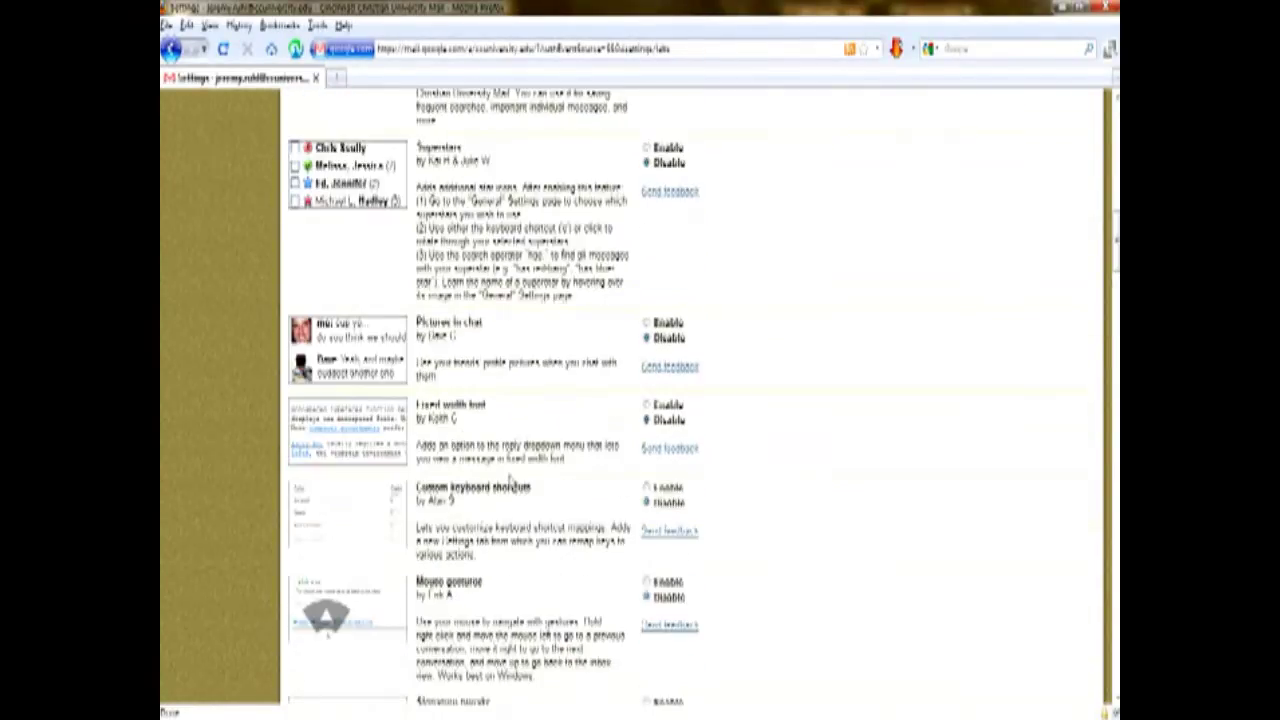
pyautogui.scroll(17, 512, 483)
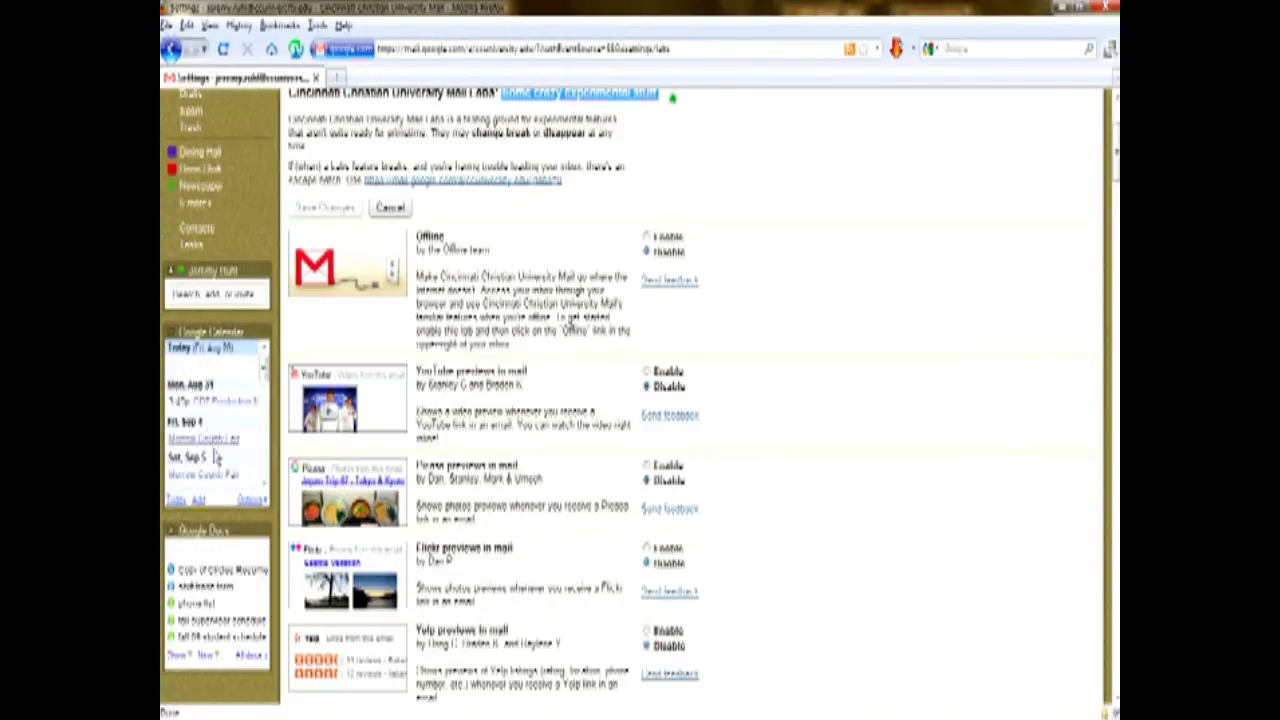
pyautogui.scroll(3, 238, 453)
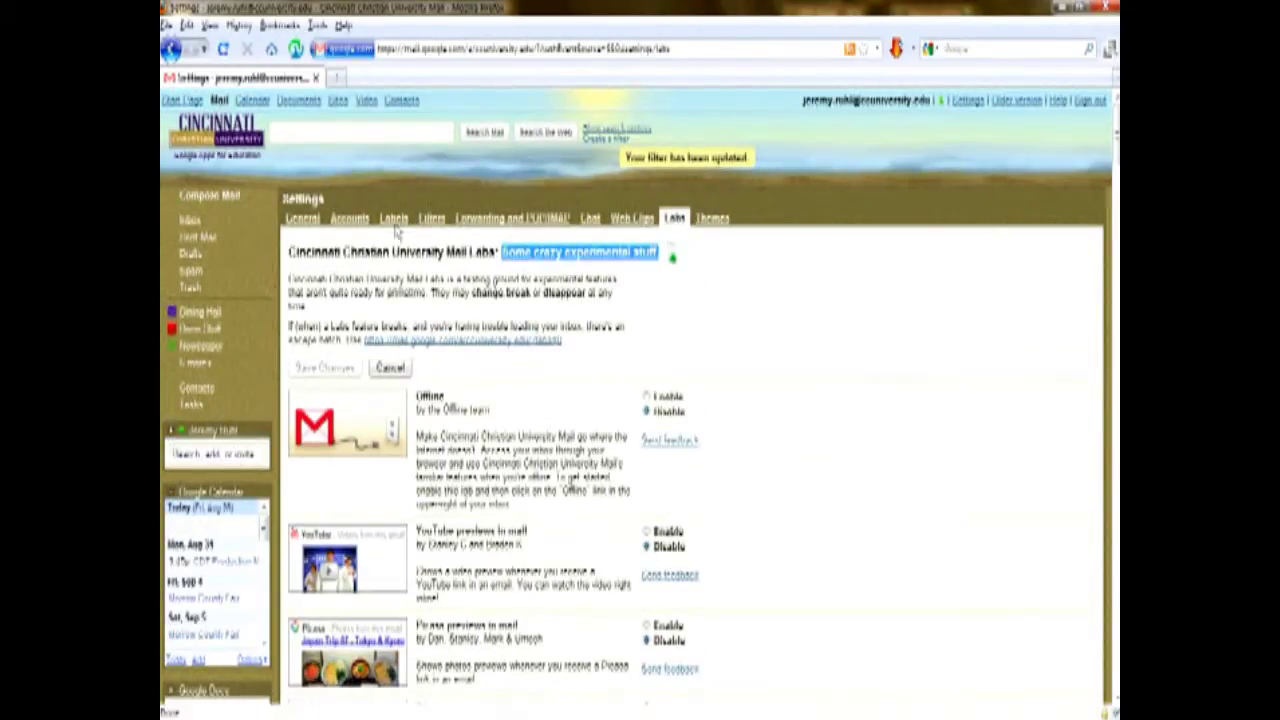
# Apply the blue-green Phantasea theme from Settings, then return to the Inbox.
pyautogui.click(714, 220)
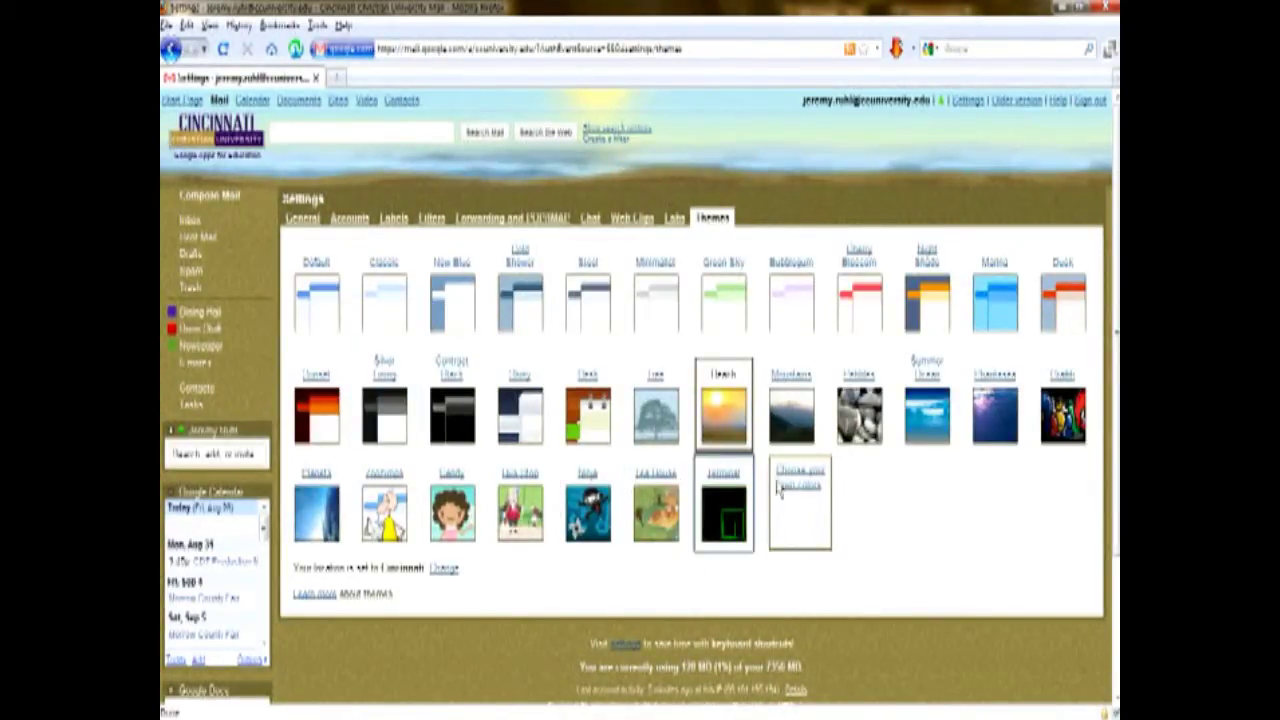
pyautogui.click(990, 400)
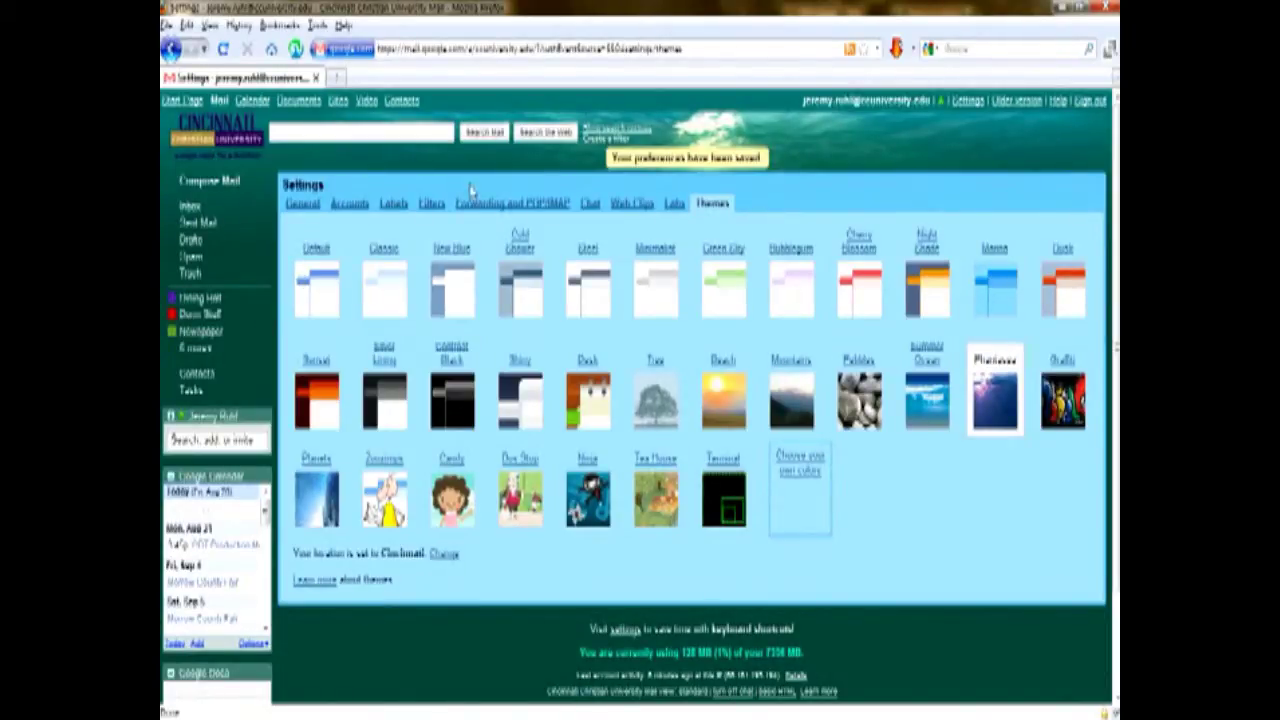
pyautogui.click(191, 205)
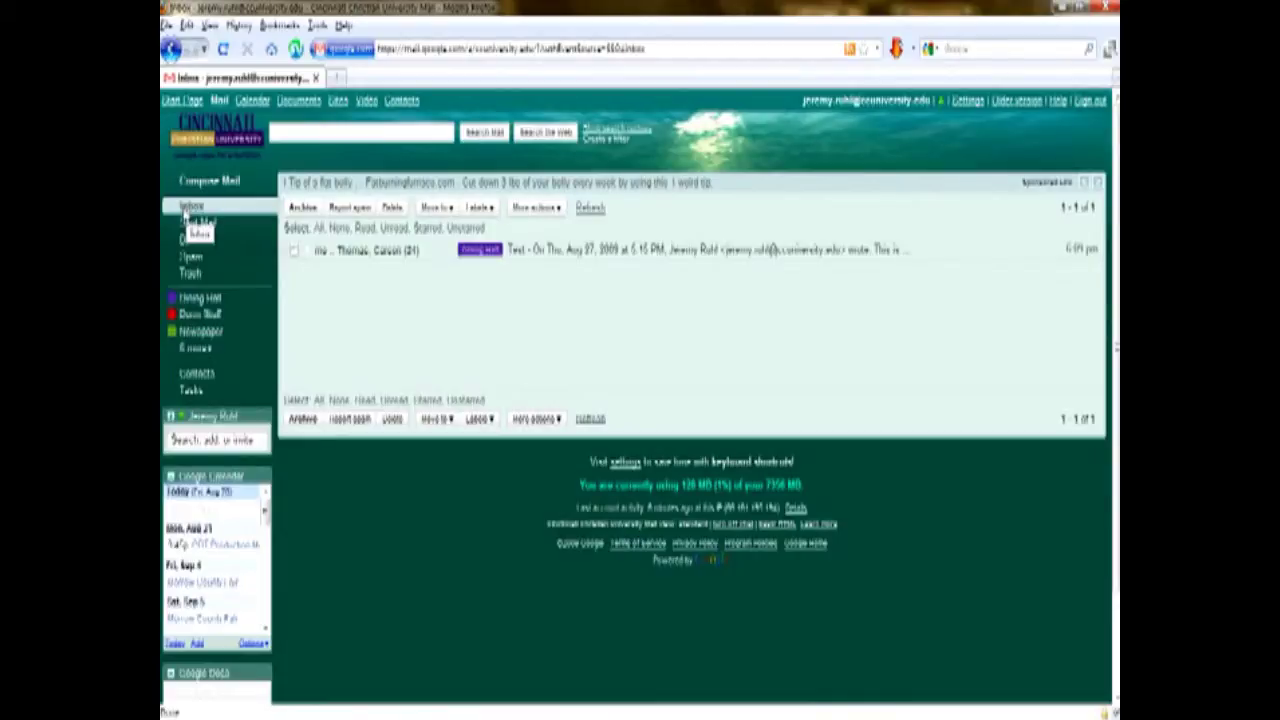
# Send a message to your own address with subject 'Test' and body 'Hello'.
pyautogui.moveTo(211, 205); pyautogui.dragTo(220, 190)
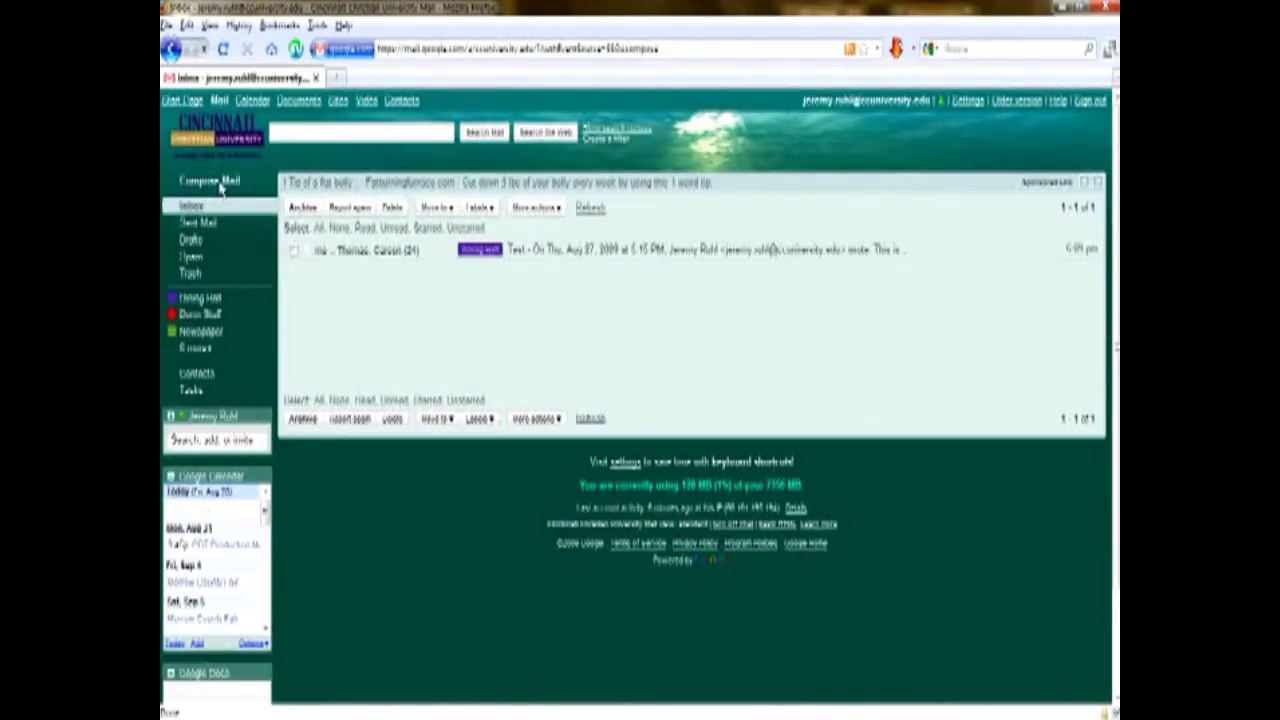
pyautogui.click(210, 181)
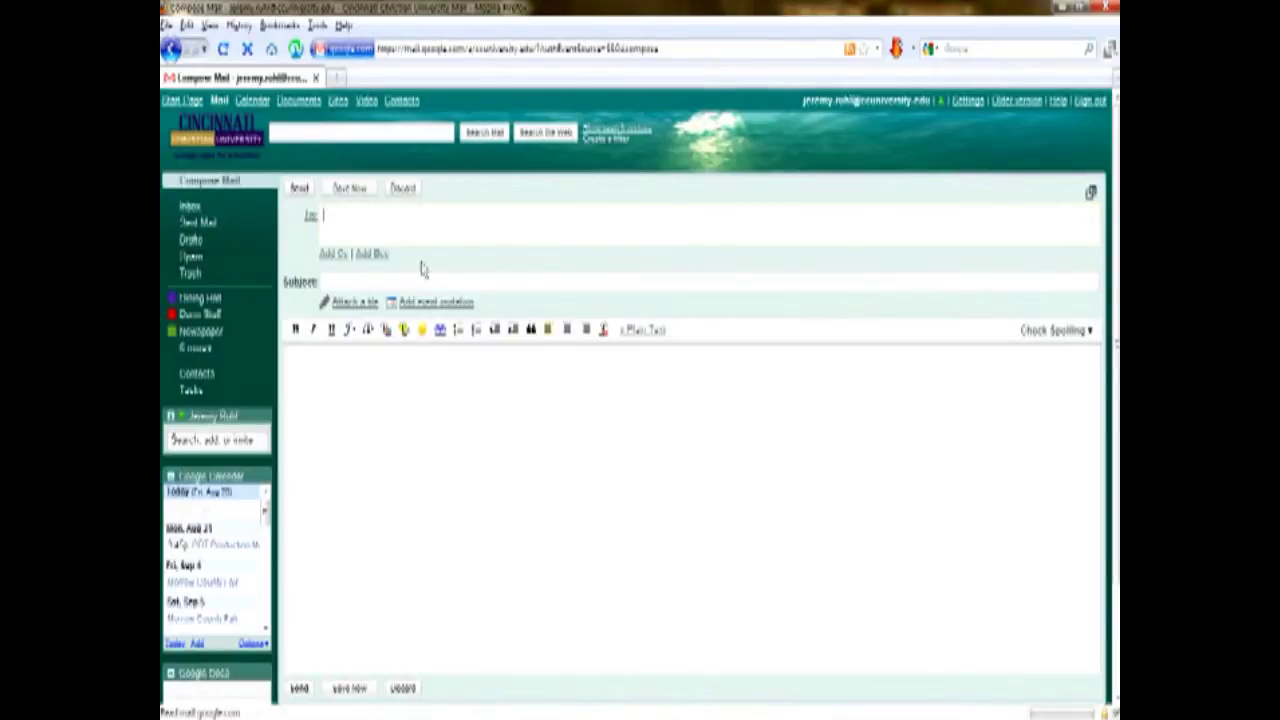
pyautogui.write('rohl')
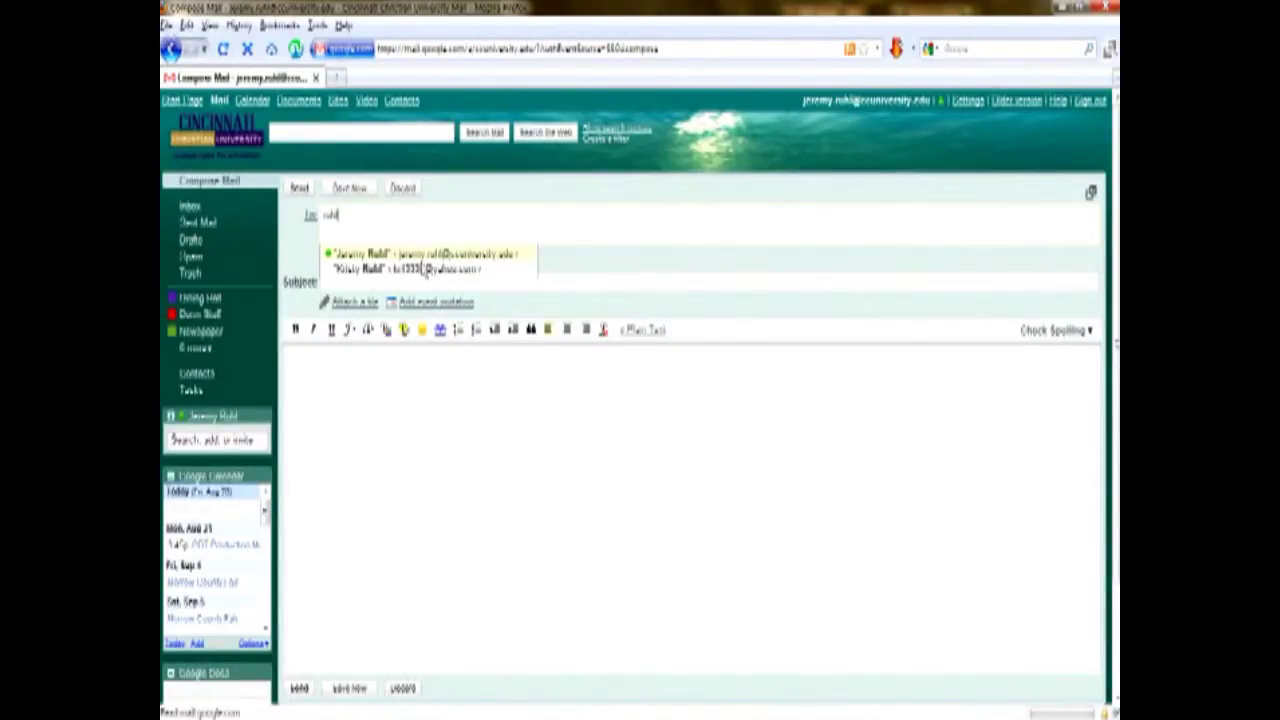
pyautogui.press('Return')
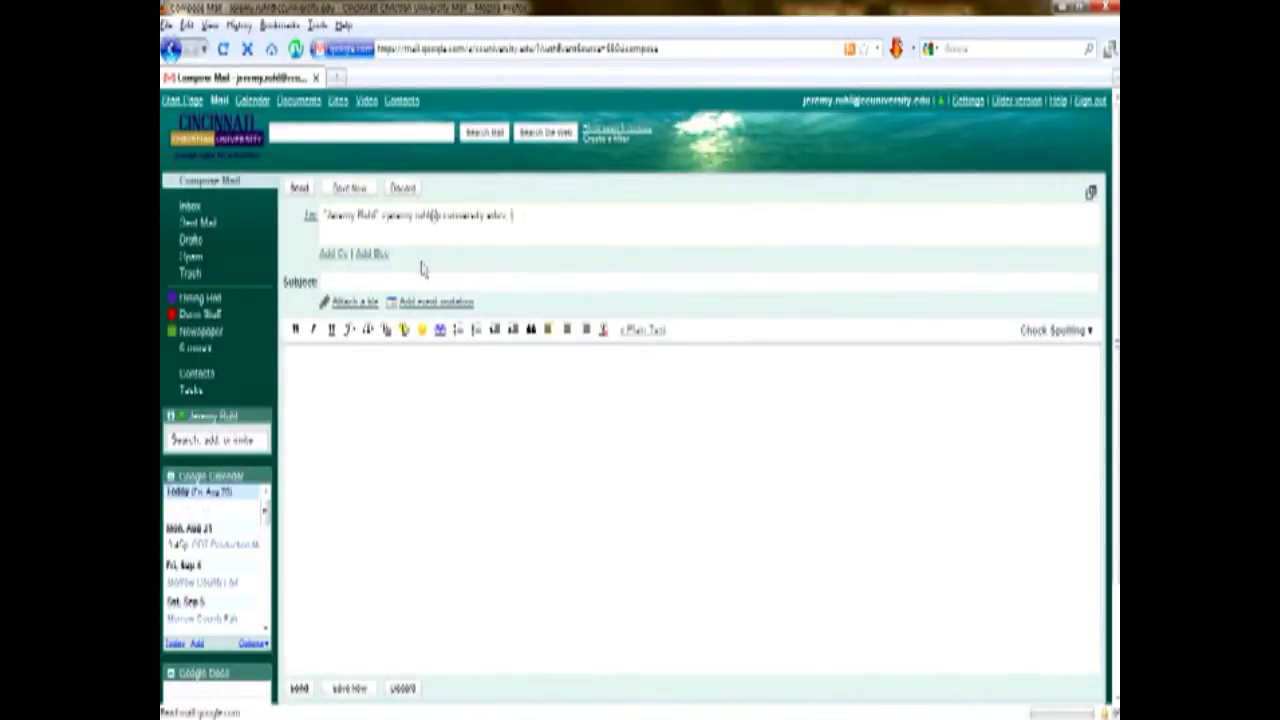
pyautogui.press('Tab')
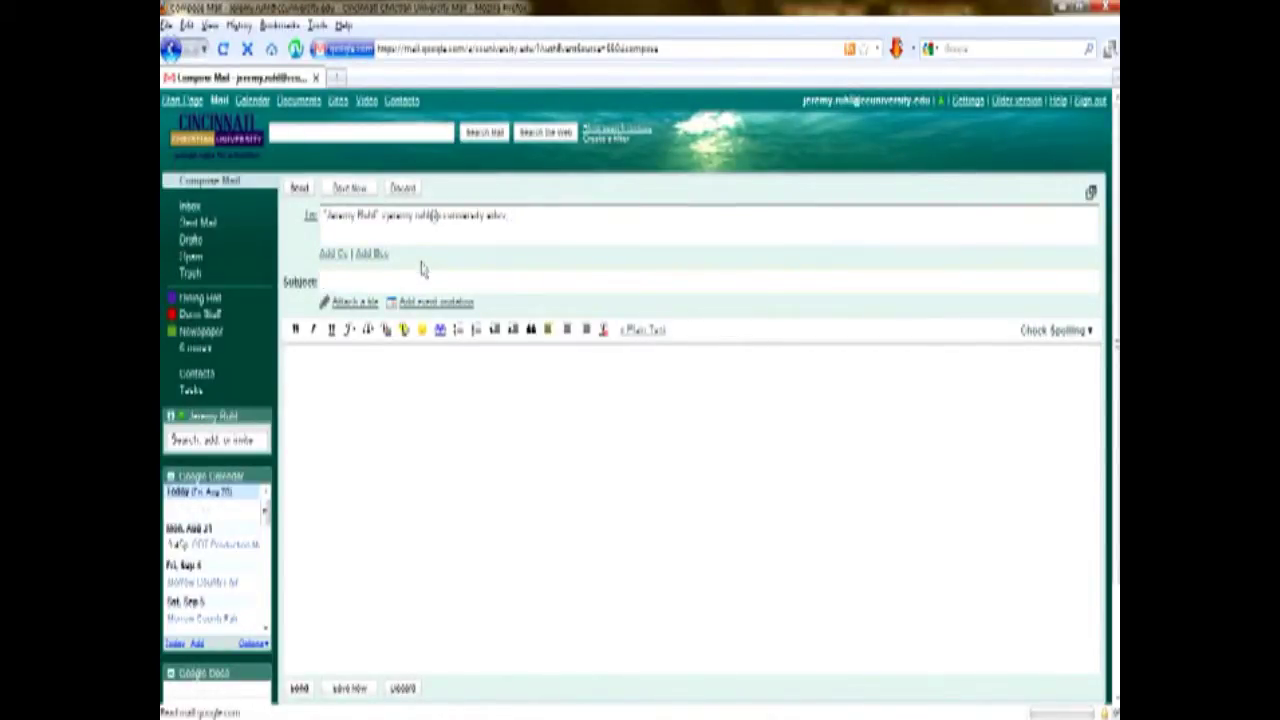
pyautogui.write('Test')
pyautogui.press('Tab')
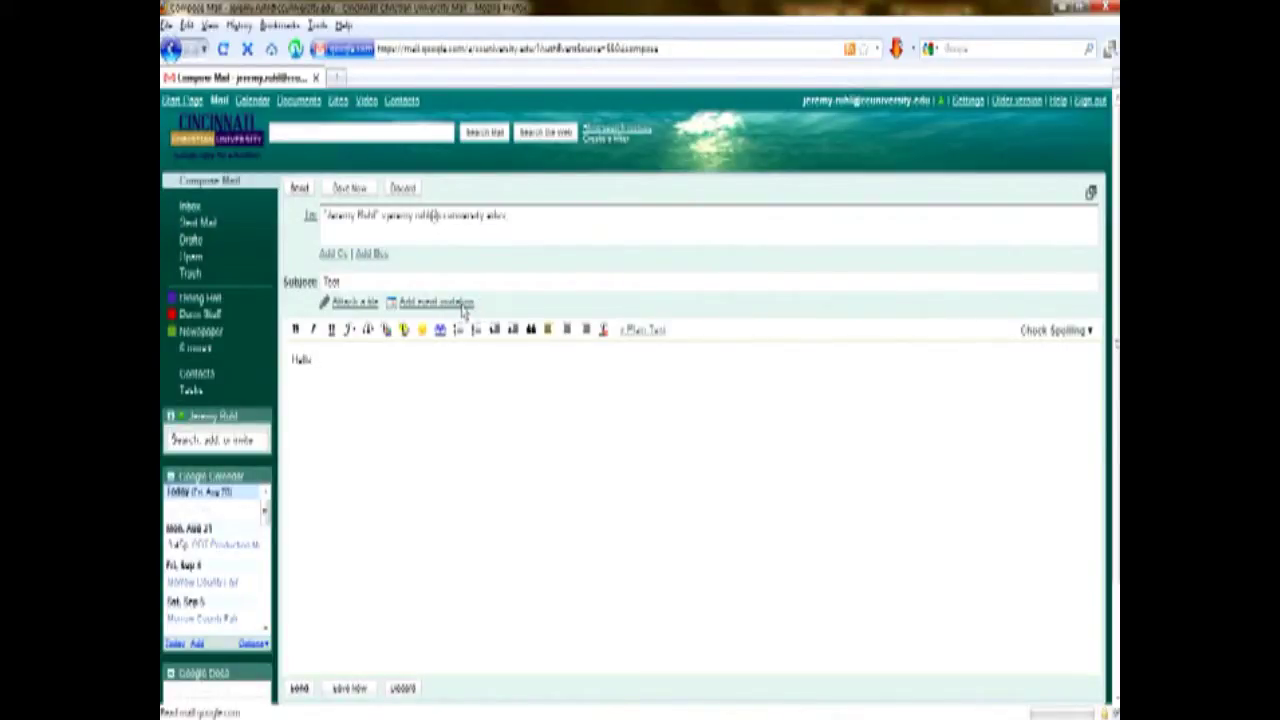
pyautogui.scroll(-3, 480, 400)
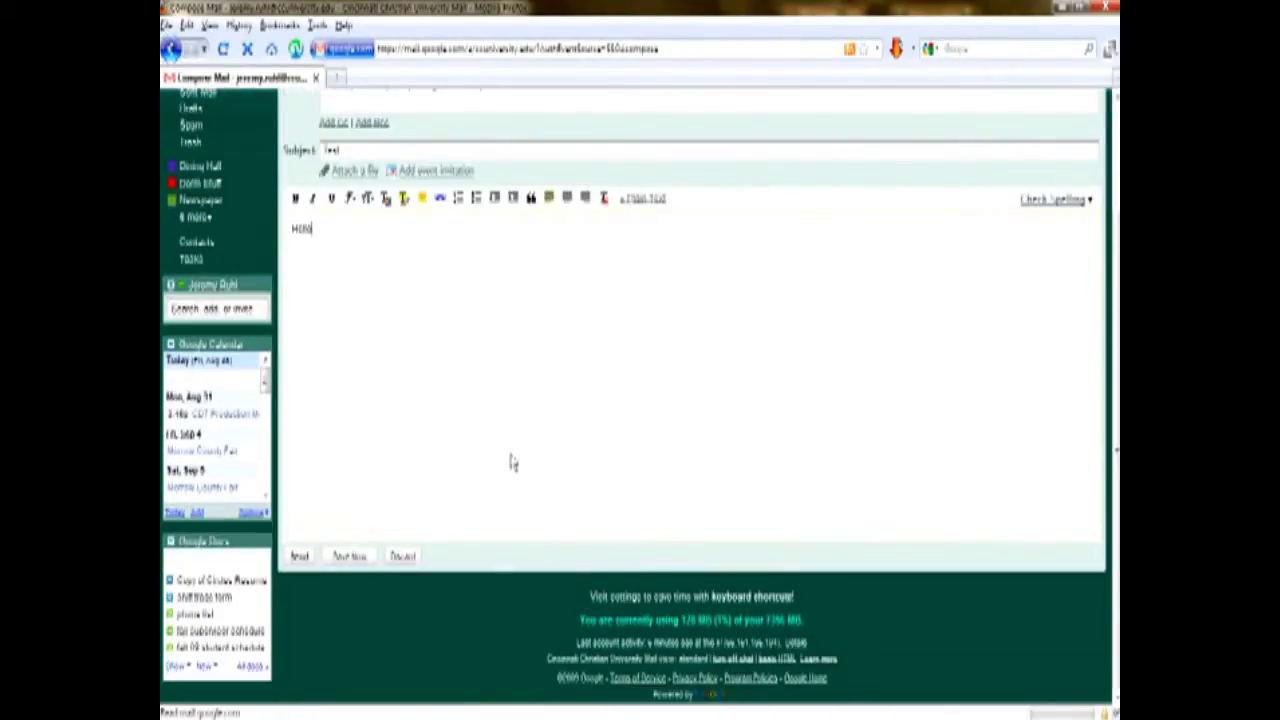
pyautogui.scroll(3, 500, 455)
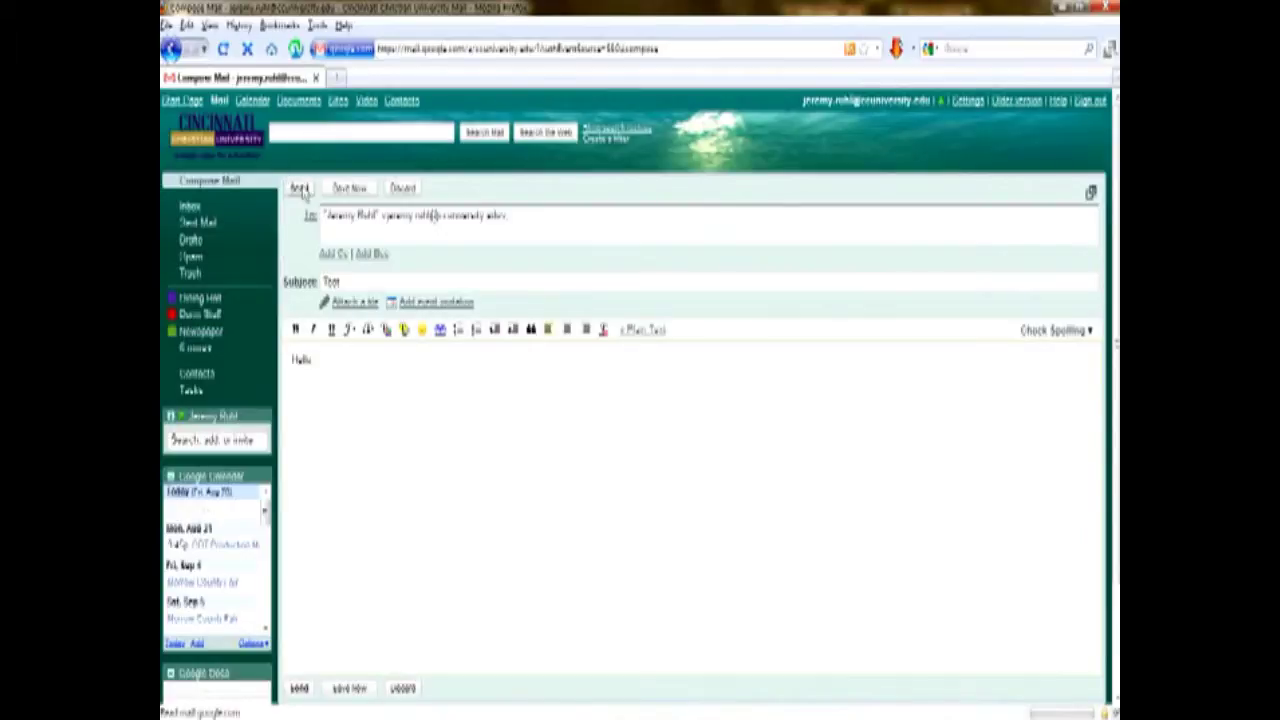
pyautogui.click(300, 189)
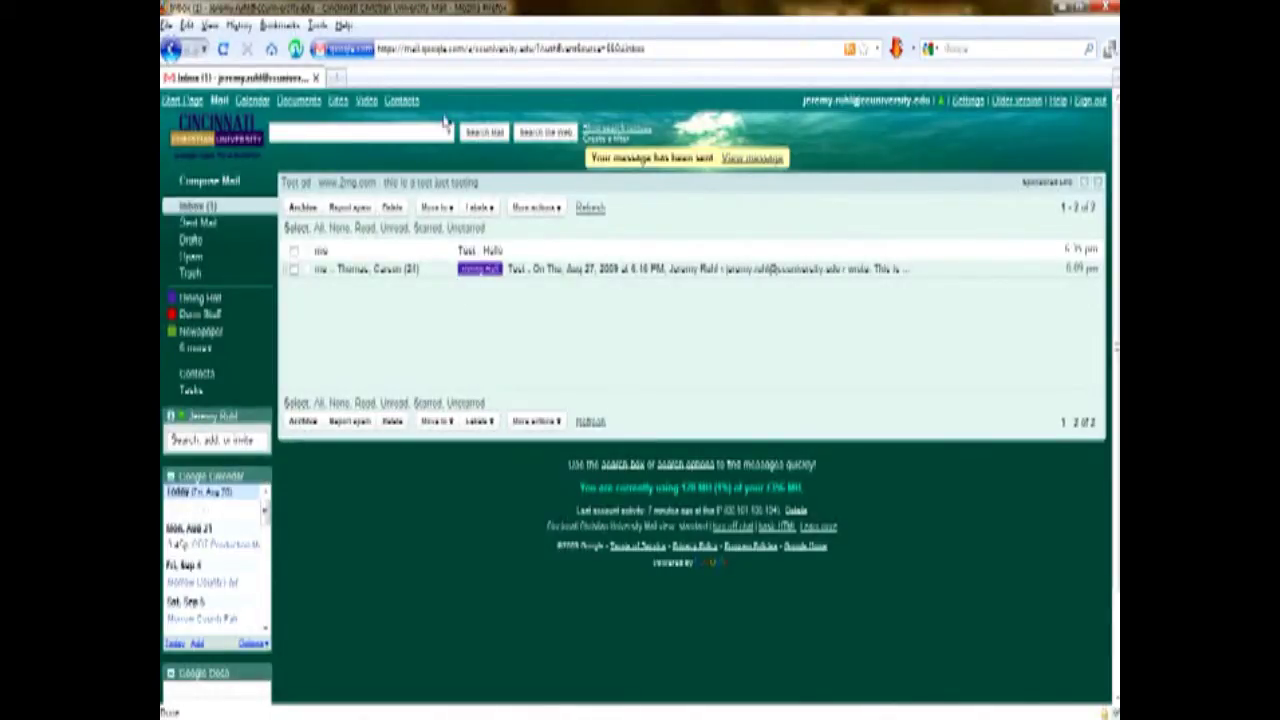
# Open Contacts, select two contacts, and display the 37-member Dining Hall group.
pyautogui.click(395, 140)
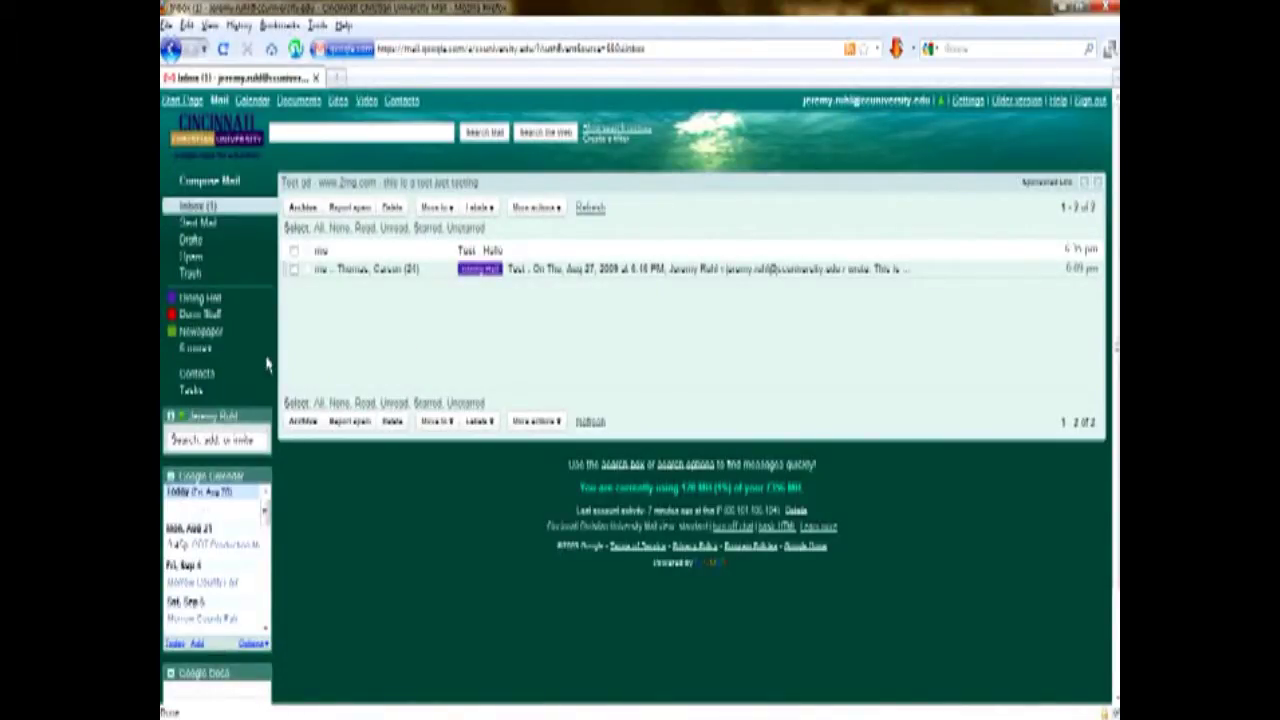
pyautogui.click(204, 375)
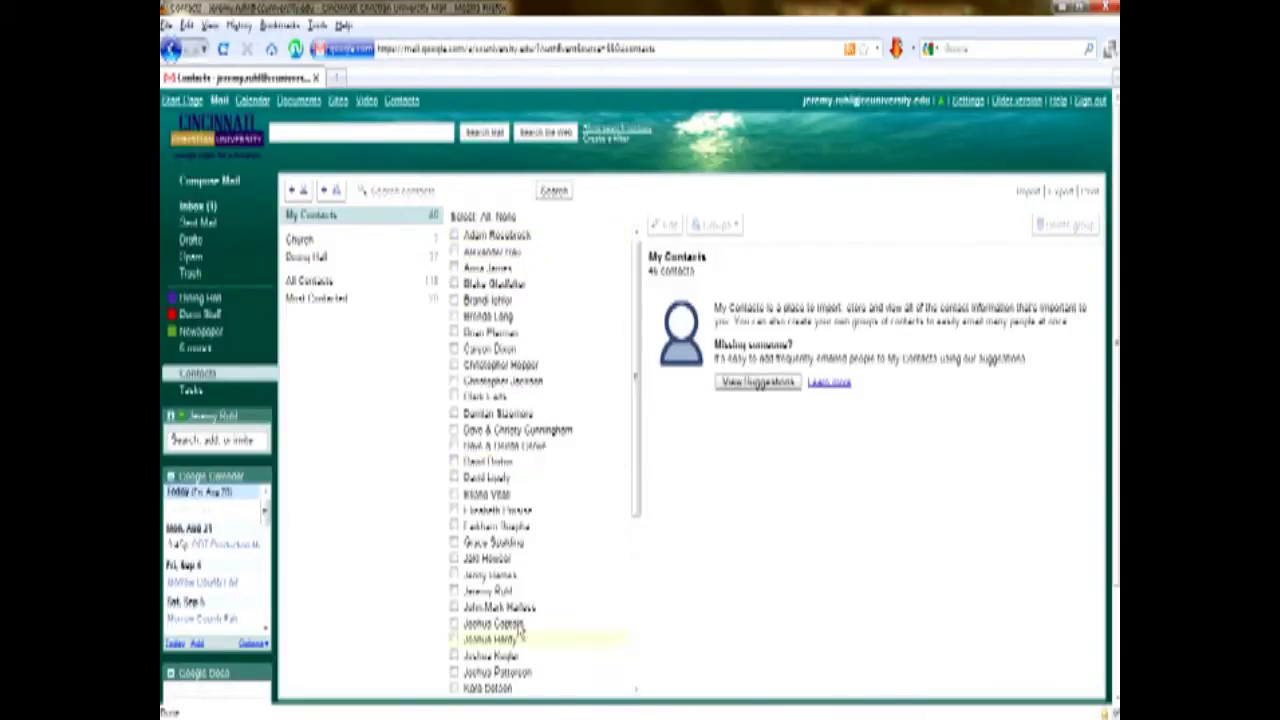
pyautogui.click(456, 494)
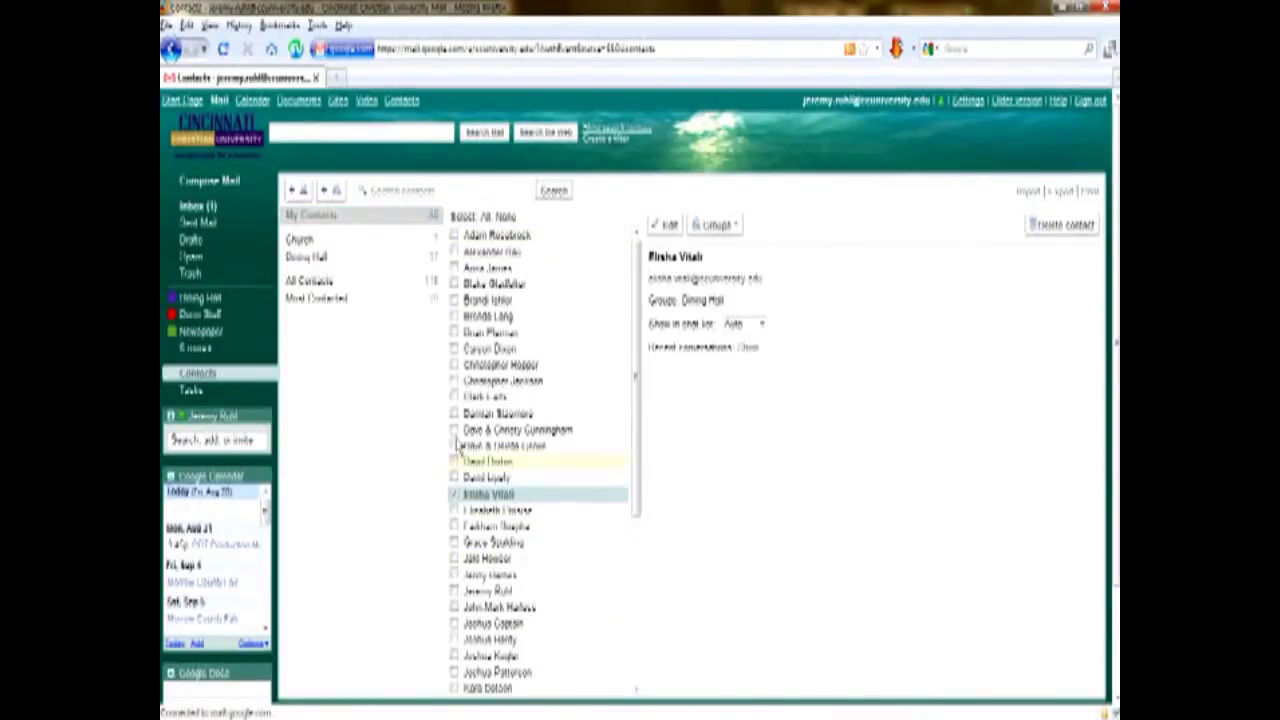
pyautogui.click(455, 430)
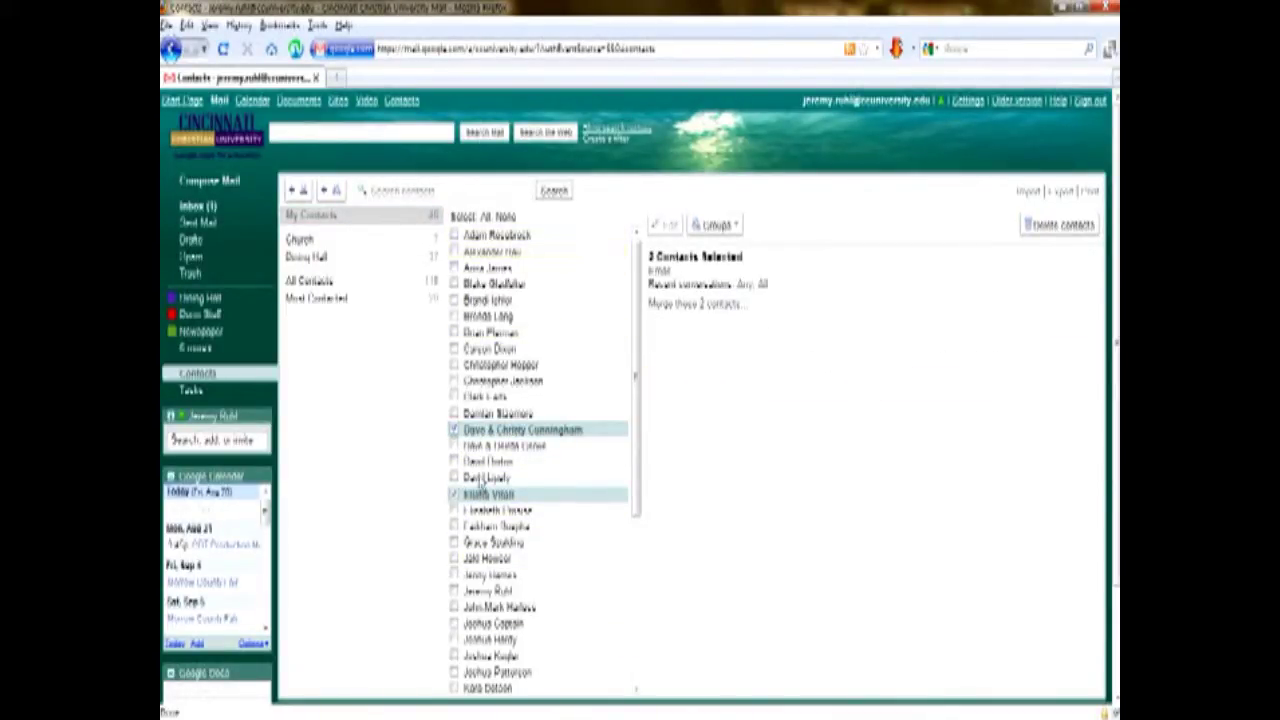
pyautogui.scroll(-5, 481, 490)
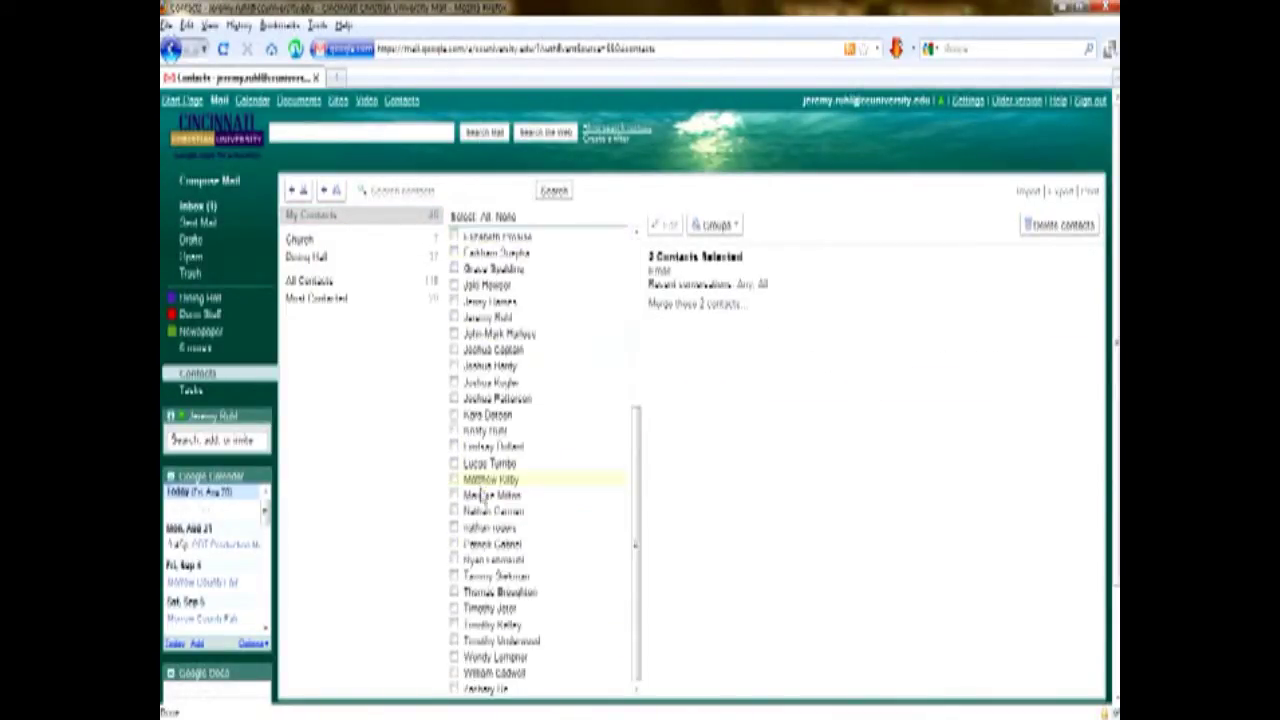
pyautogui.click(322, 263)
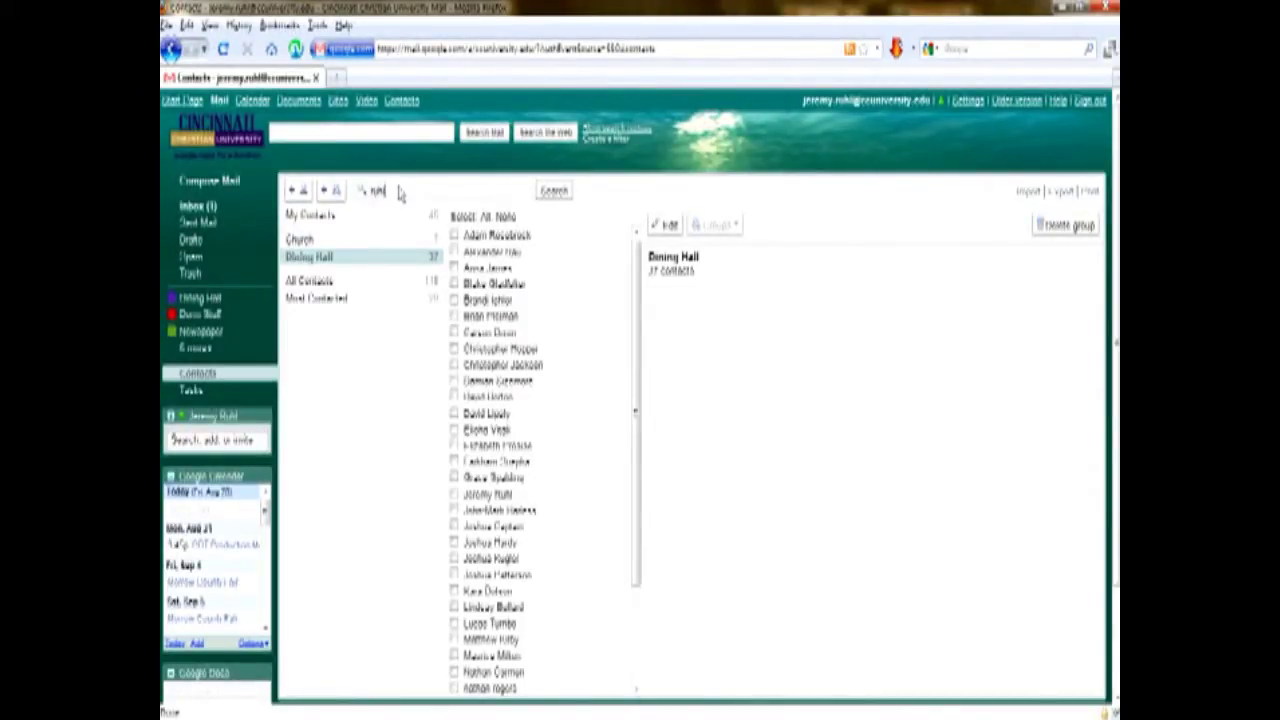
# Search contacts by surname, view a matching contact, and start an email to them.
pyautogui.press('Return')
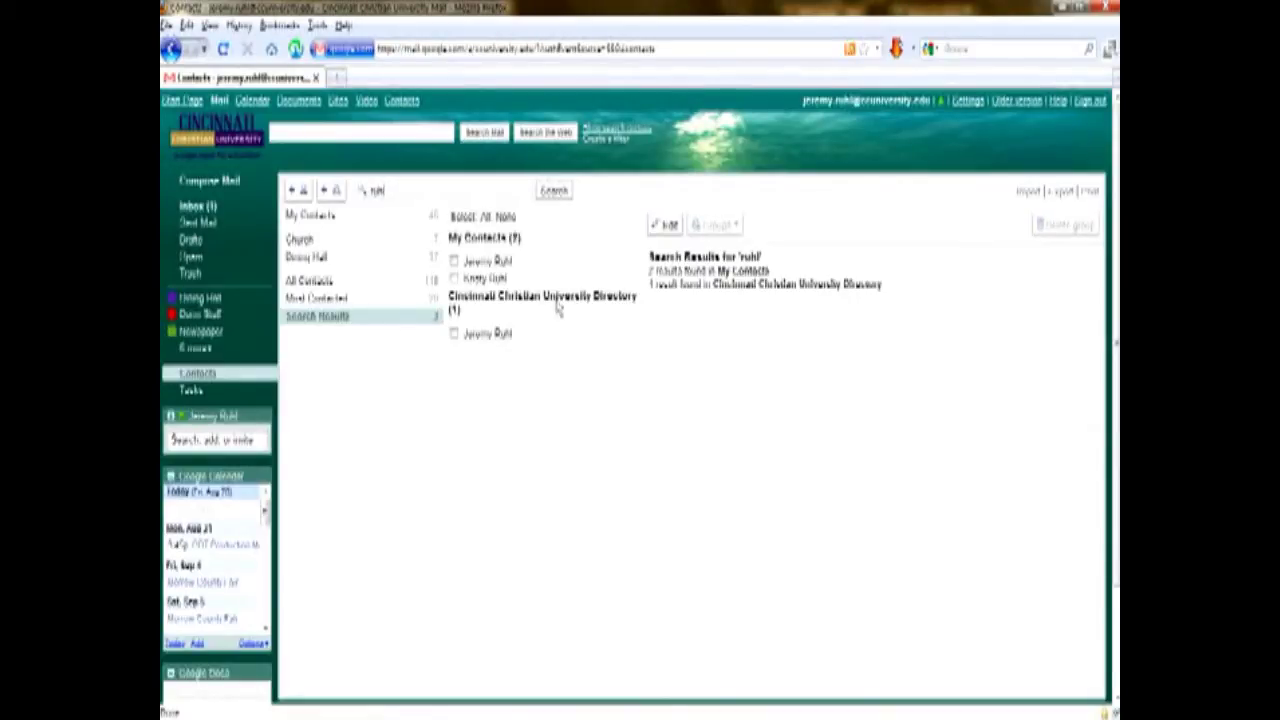
pyautogui.click(454, 278)
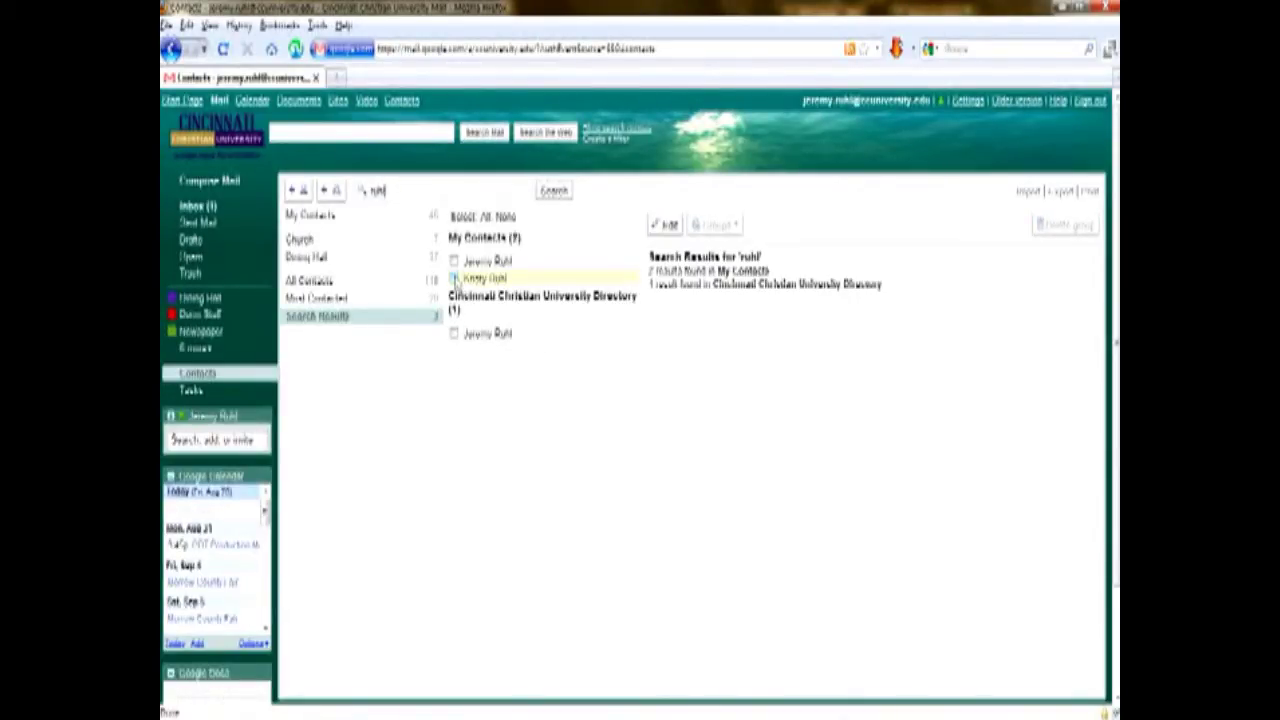
pyautogui.click(483, 262)
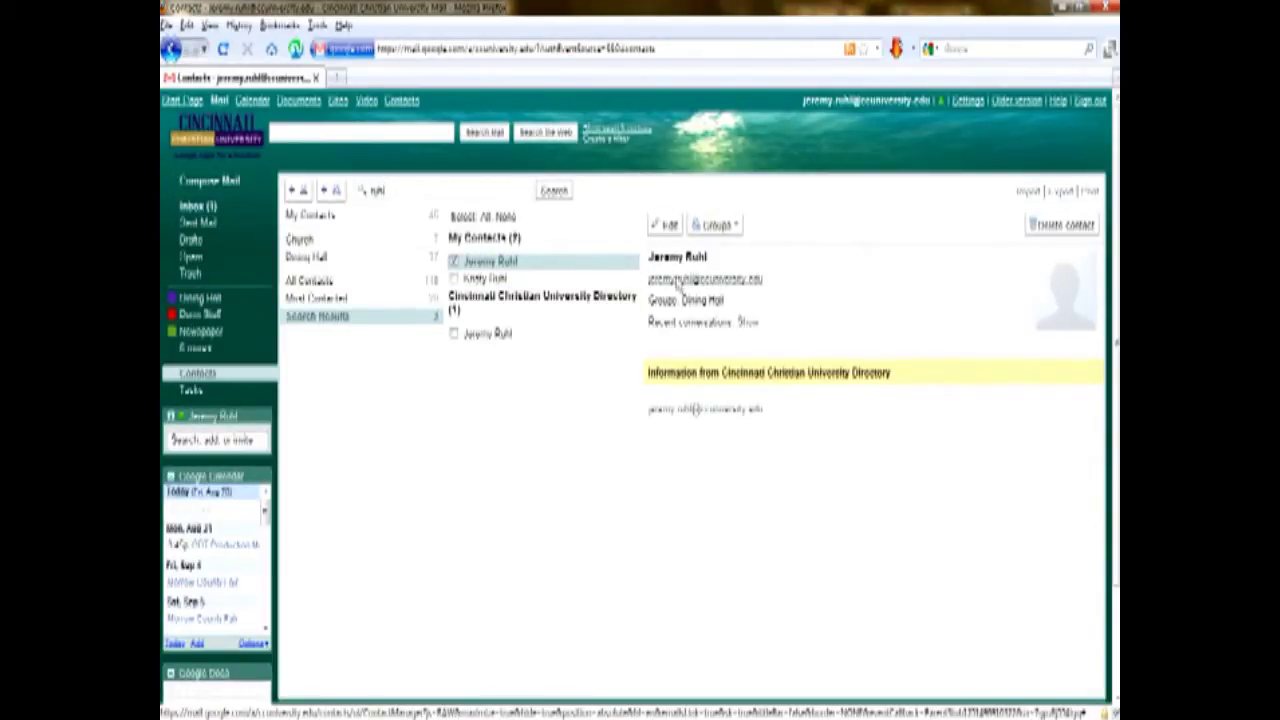
pyautogui.click(708, 281)
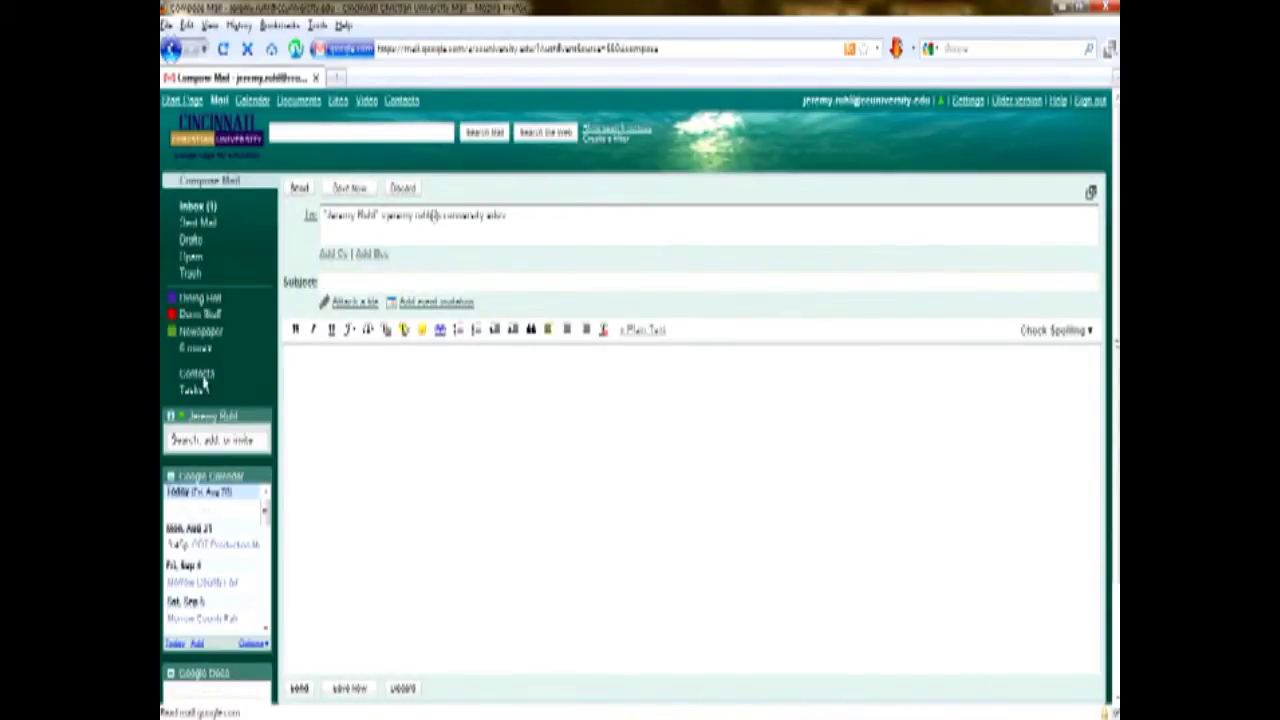
# Start one email to four Dining Hall contacts, then discard the draft.
pyautogui.click(202, 374)
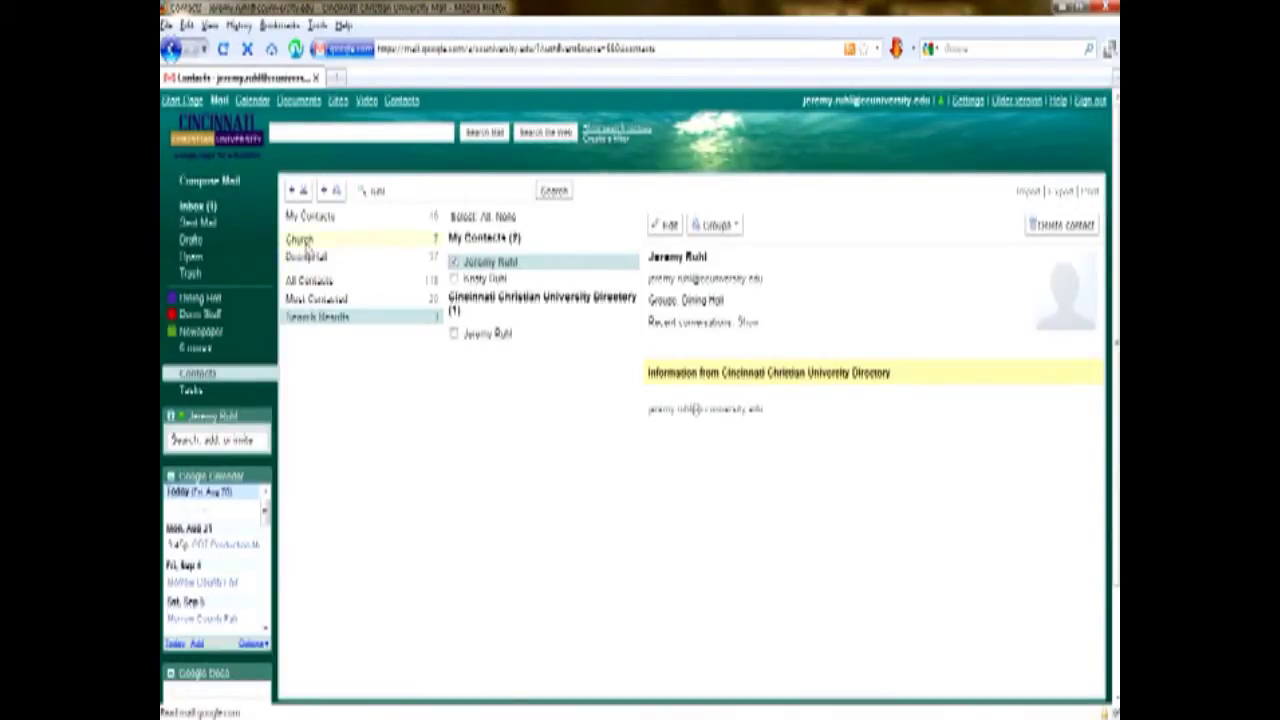
pyautogui.click(310, 257)
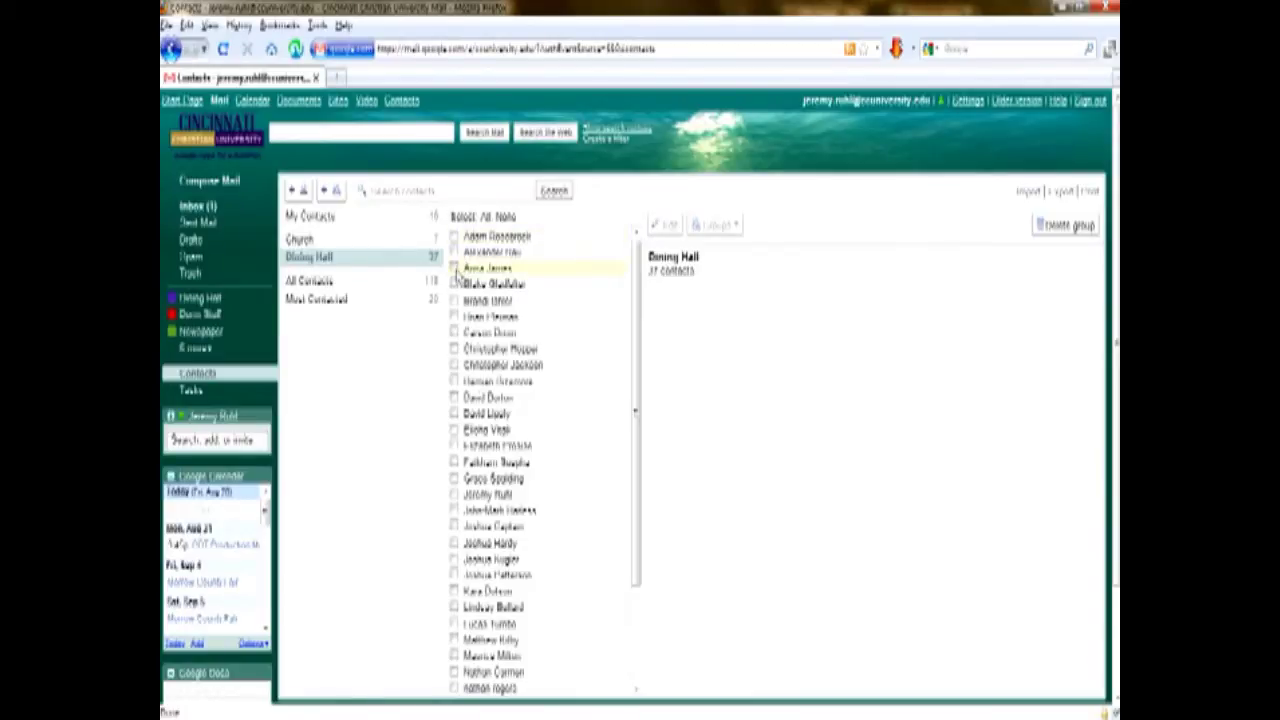
pyautogui.click(454, 269)
pyautogui.click(454, 301)
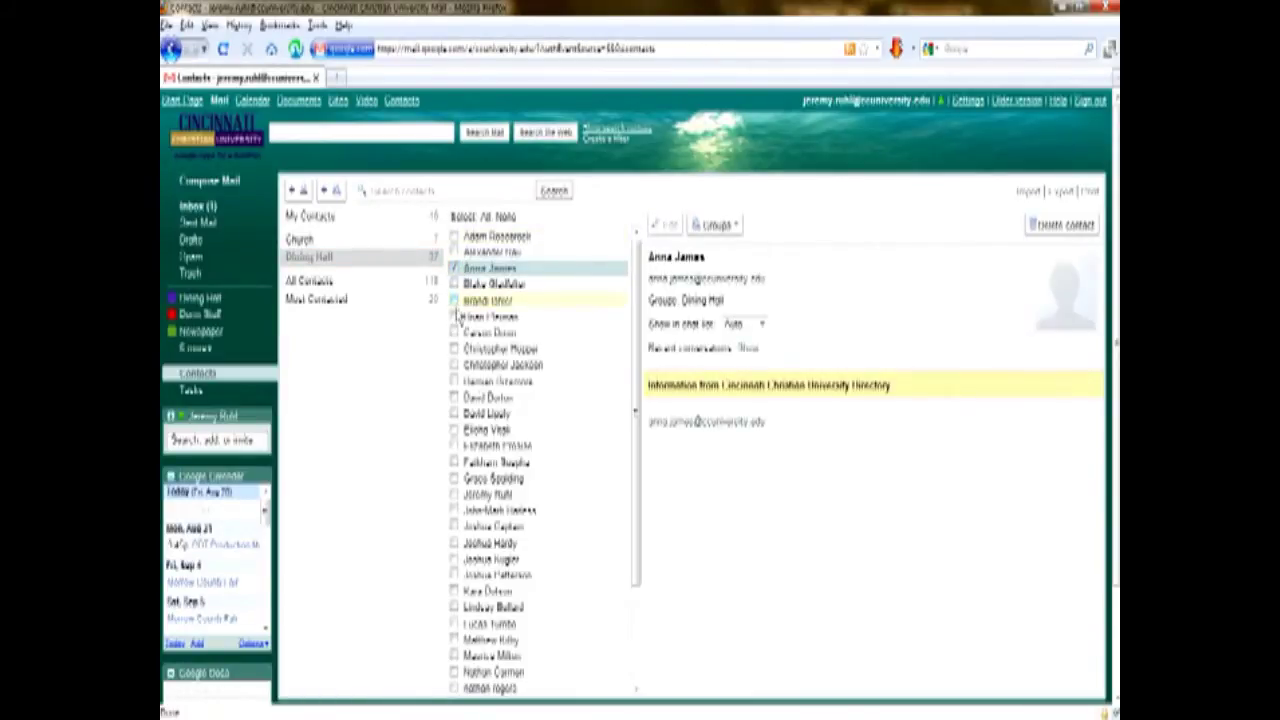
pyautogui.click(454, 399)
pyautogui.click(454, 479)
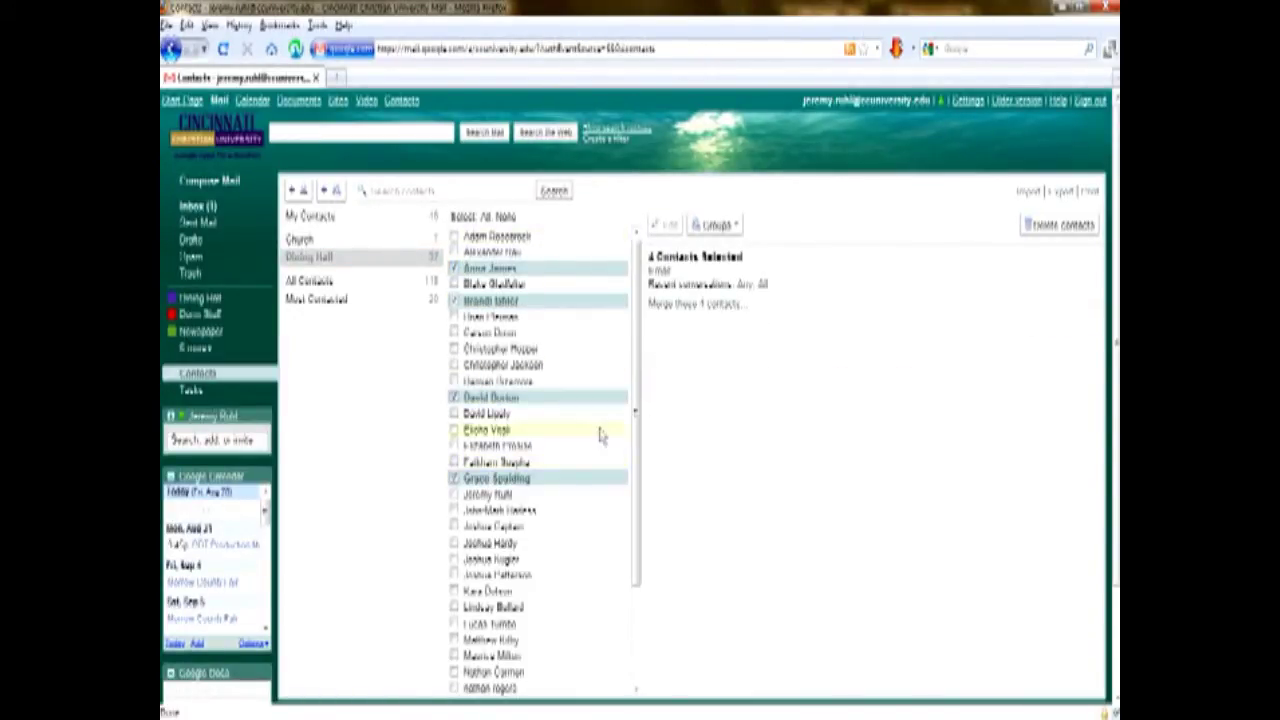
pyautogui.click(660, 271)
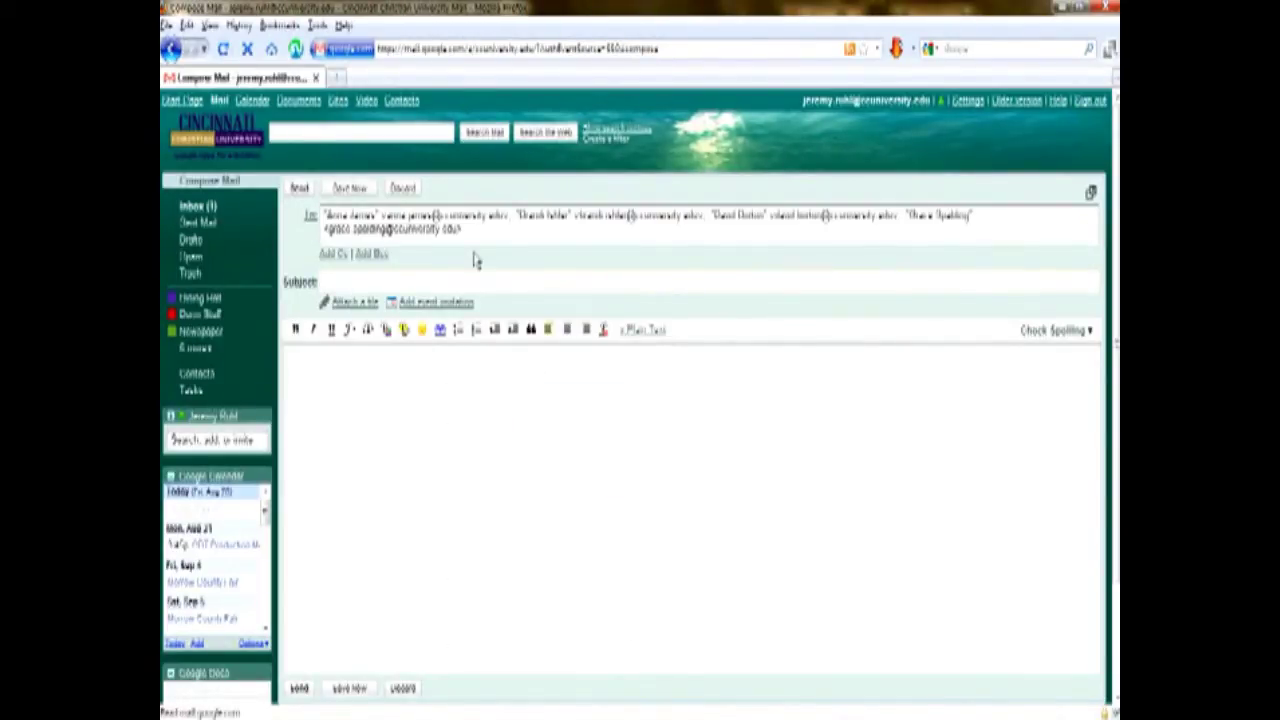
pyautogui.click(402, 188)
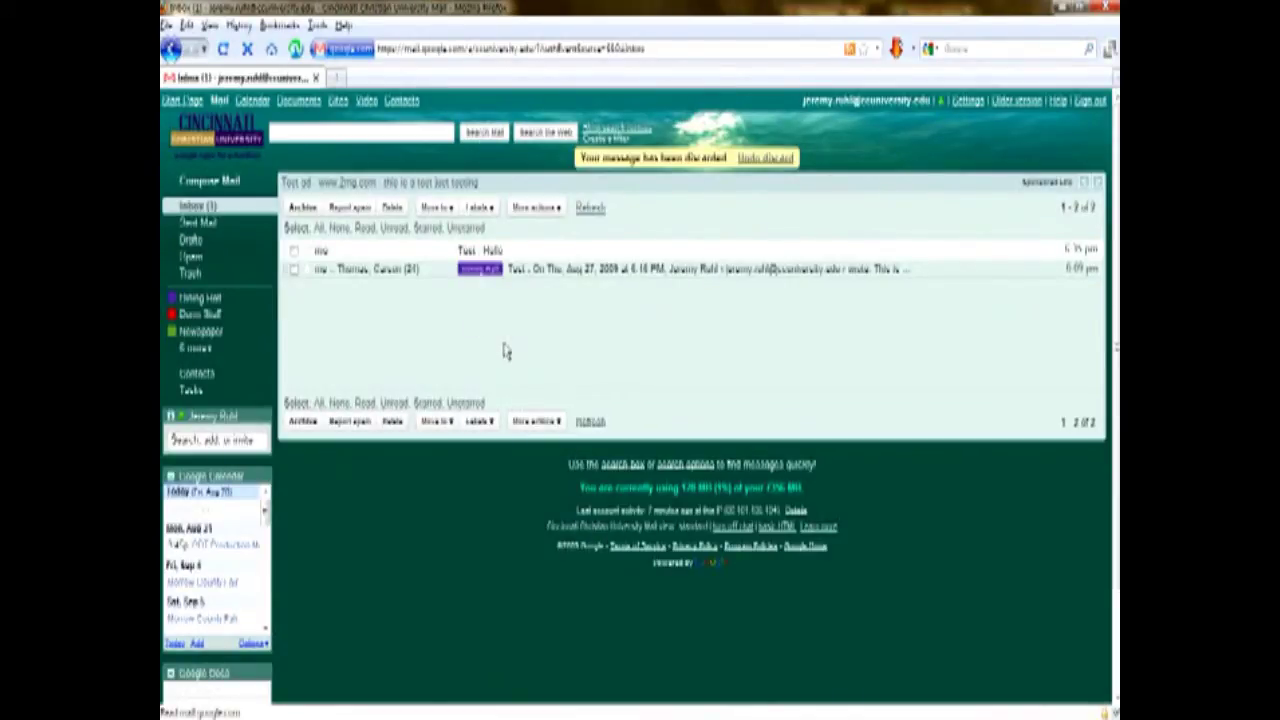